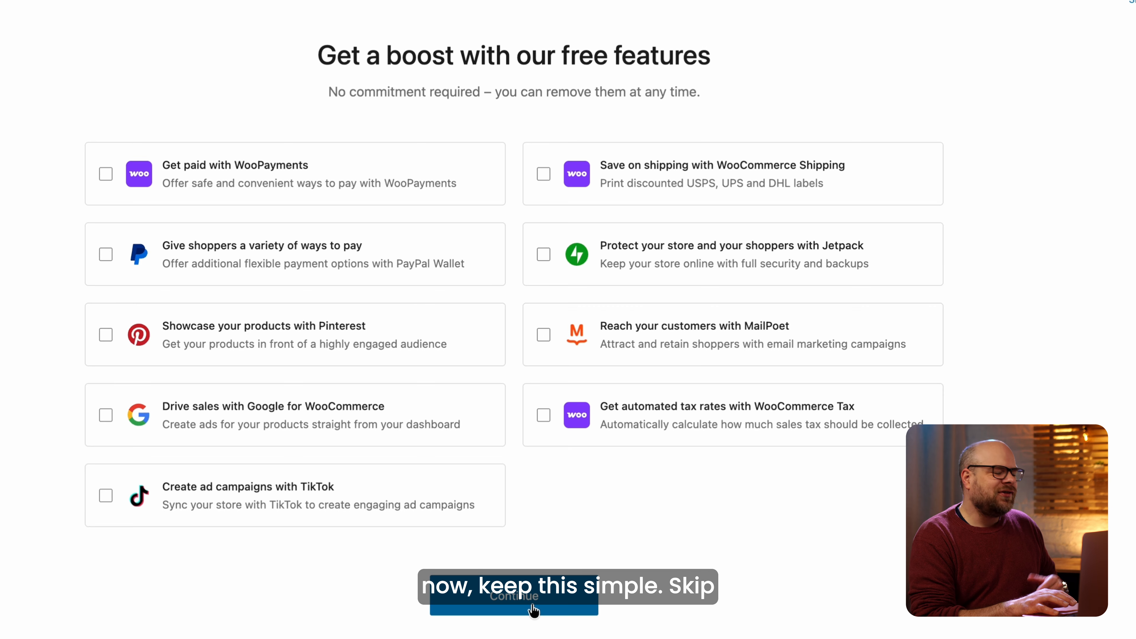
Continue the store setup without selecting any free features, and open the payments setup task
left_click(533, 609)
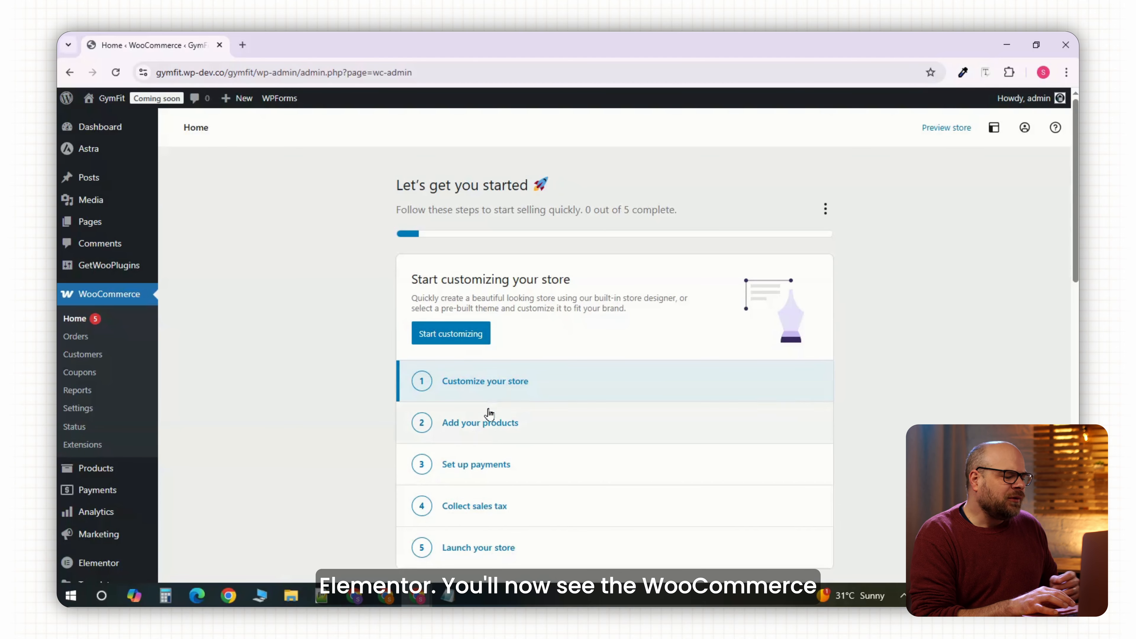
scroll(514, 426, "down", 2)
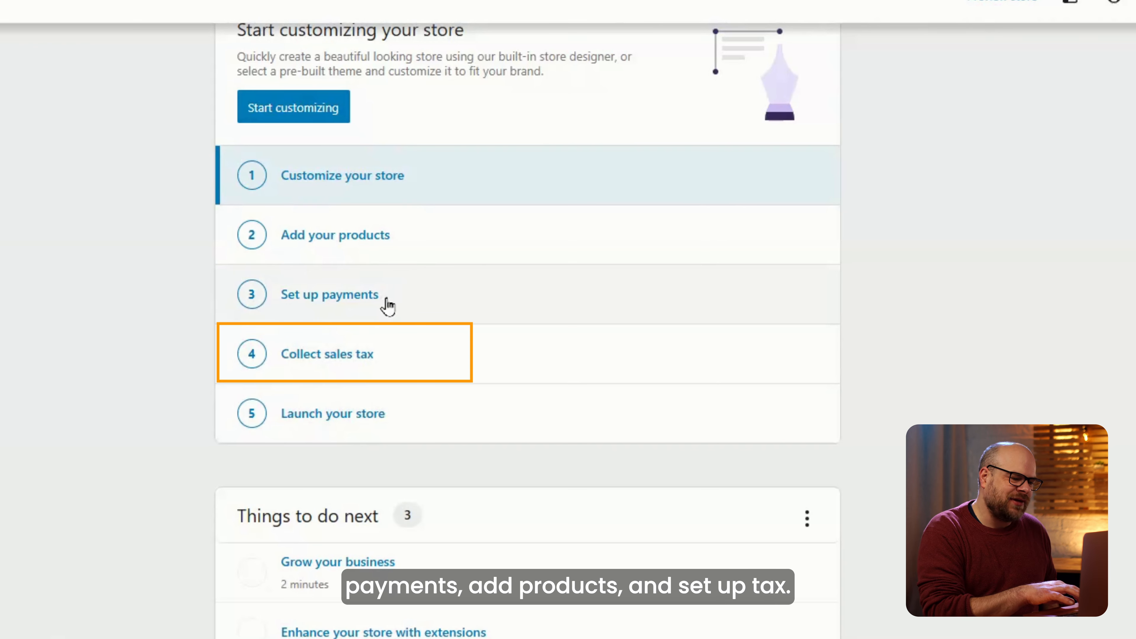
left_click(388, 307)
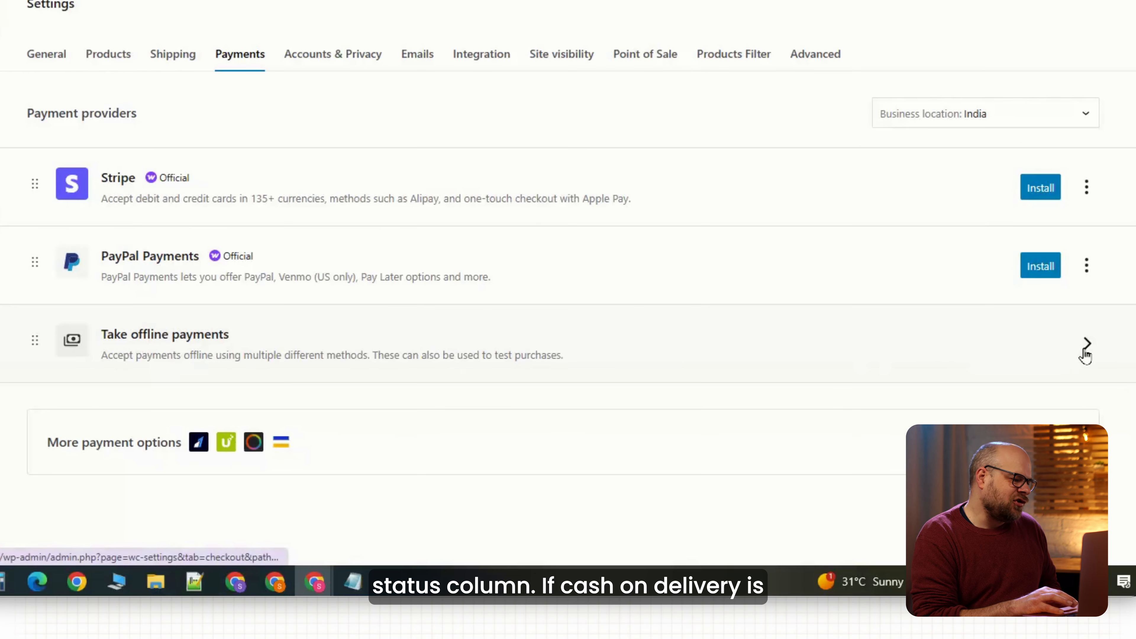
Enable cash on delivery among the offline payment methods and open its settings for editing
left_click(1086, 353)
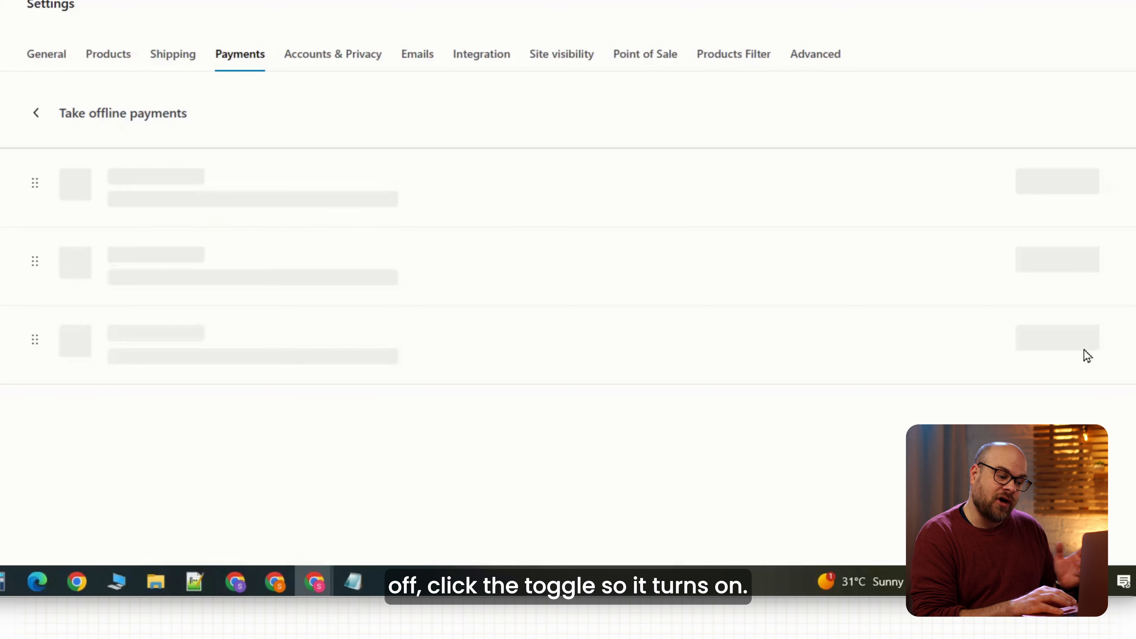
left_click(1063, 347)
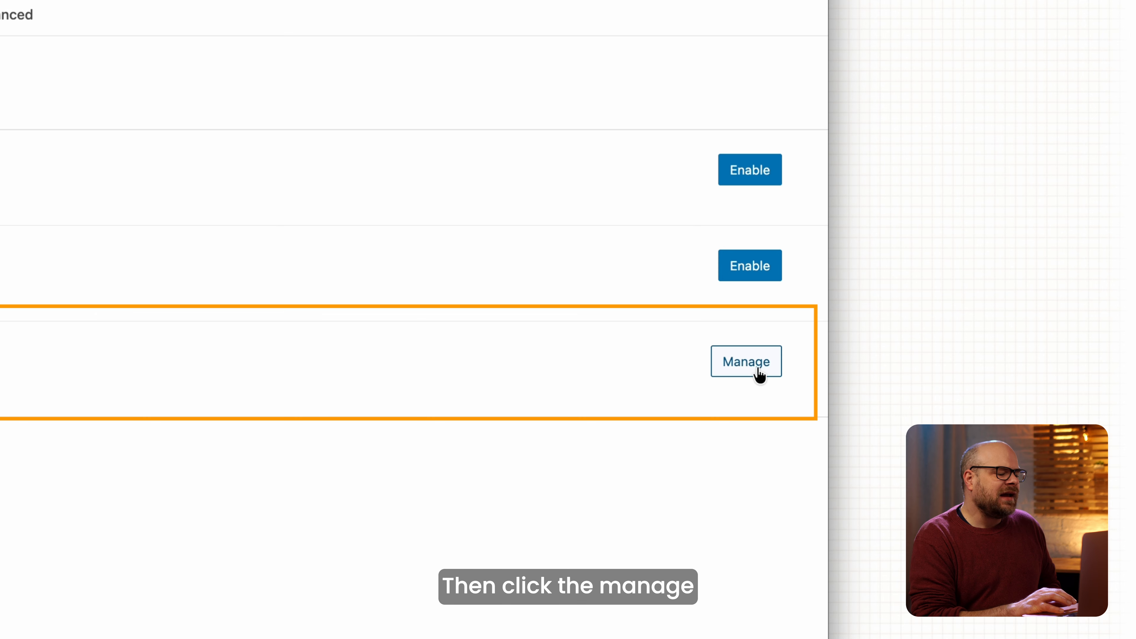
left_click(758, 370)
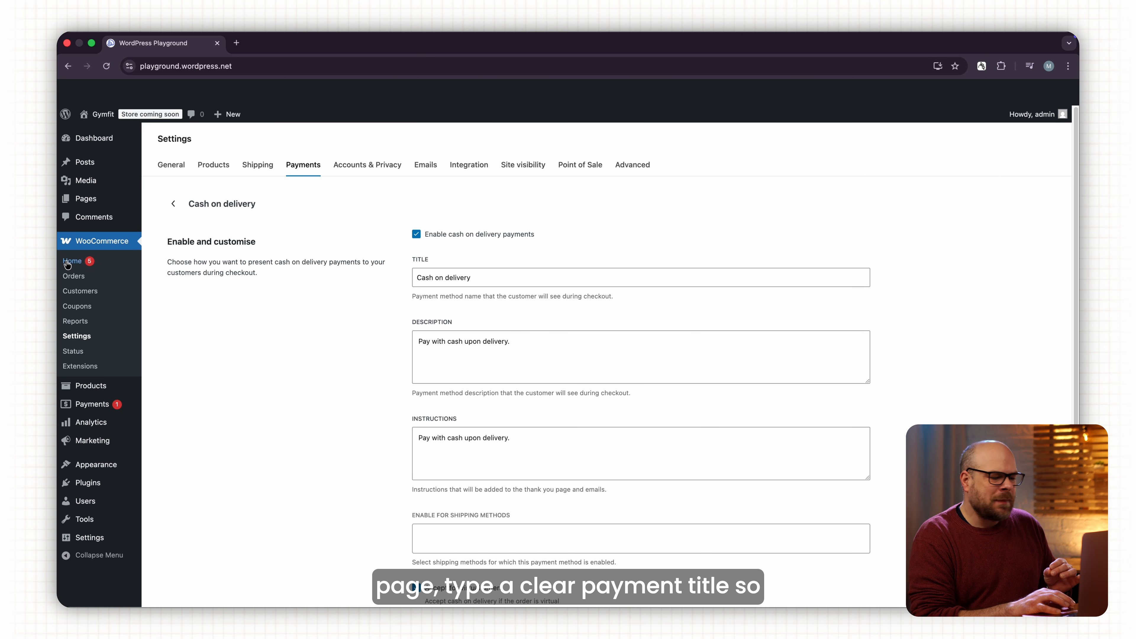
Change the cash on delivery payment method's title to "Pay with cash upon delivery"
key("Tab")
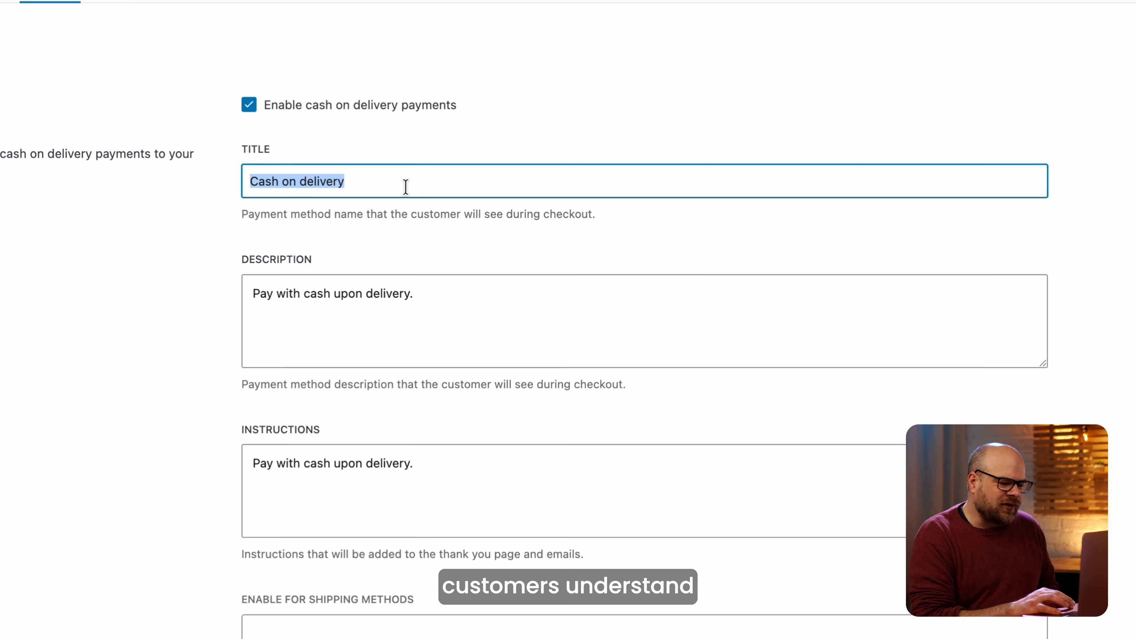
key("BackSpace")
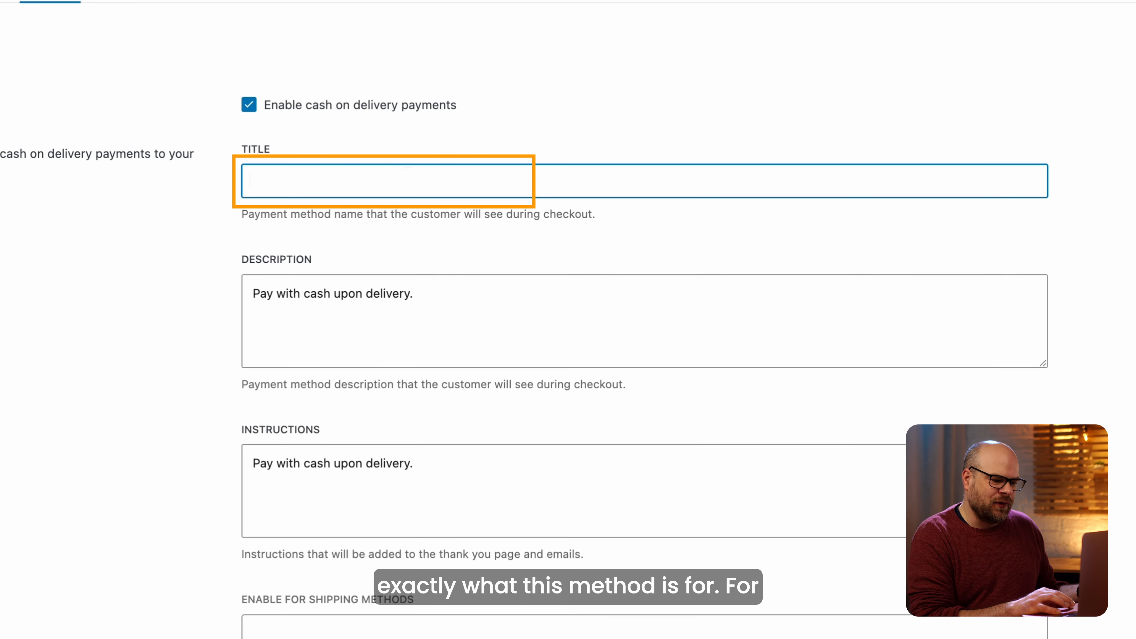
type("Pay")
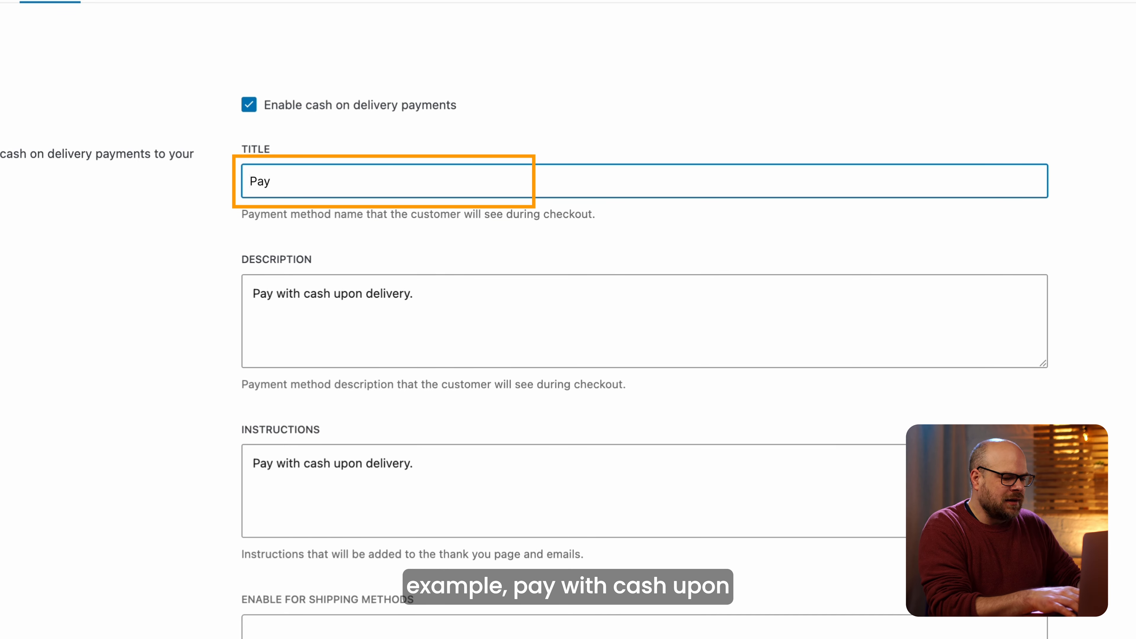
type(" with cash upon")
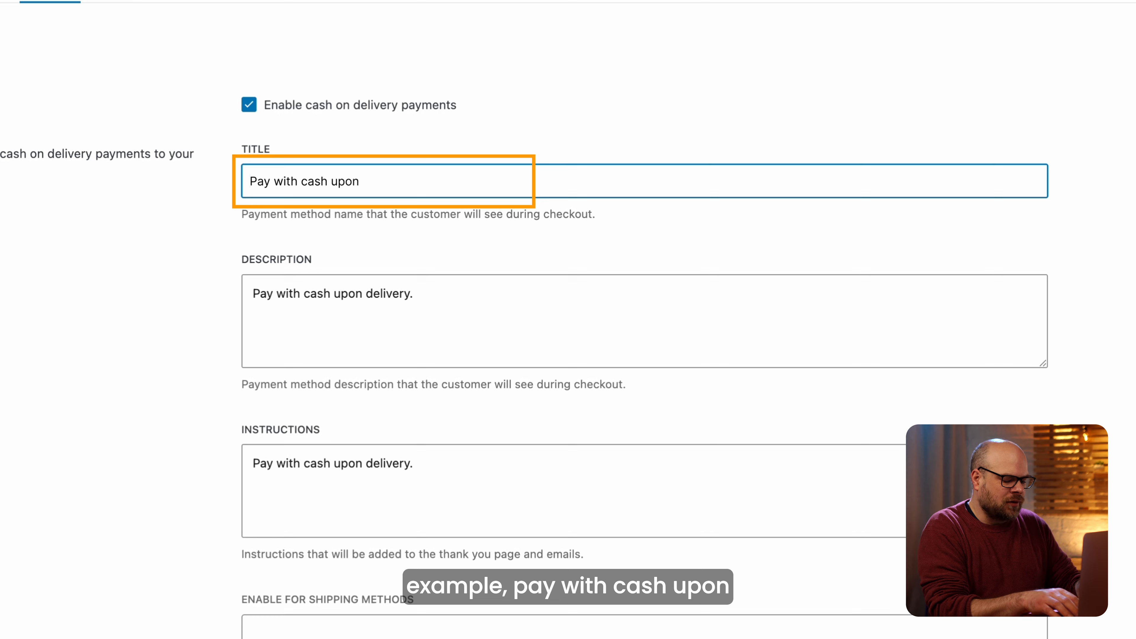
type(" delivery")
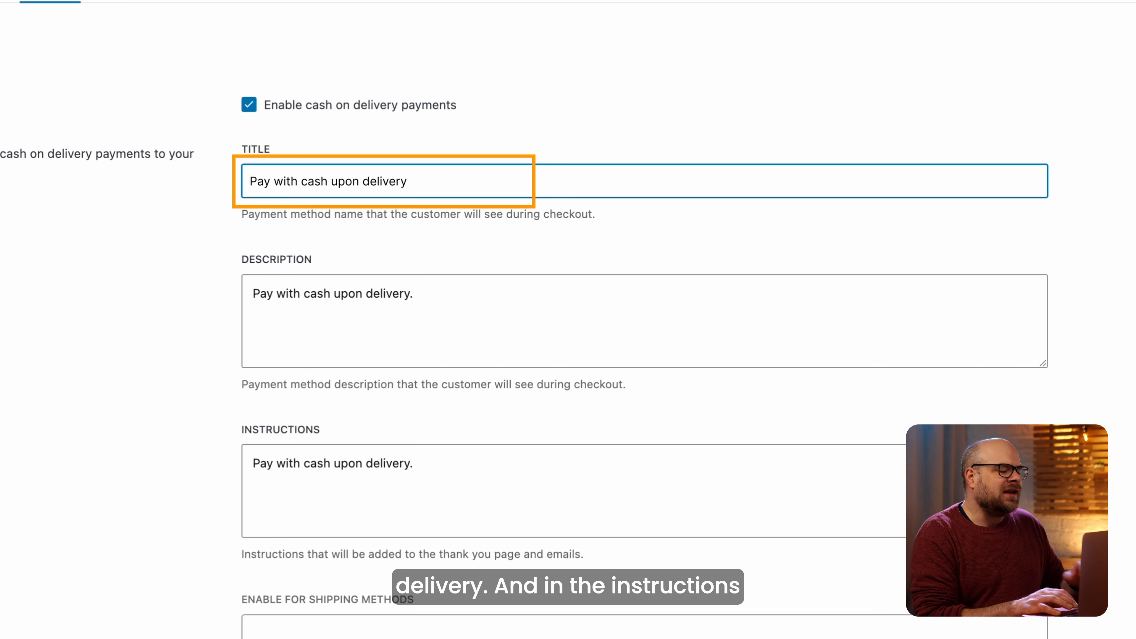
Change the cash on delivery instructions to "Pay with cash when your product is delivered"
scroll(644, 320, "down", 2)
scroll(644, 319, "down", 2)
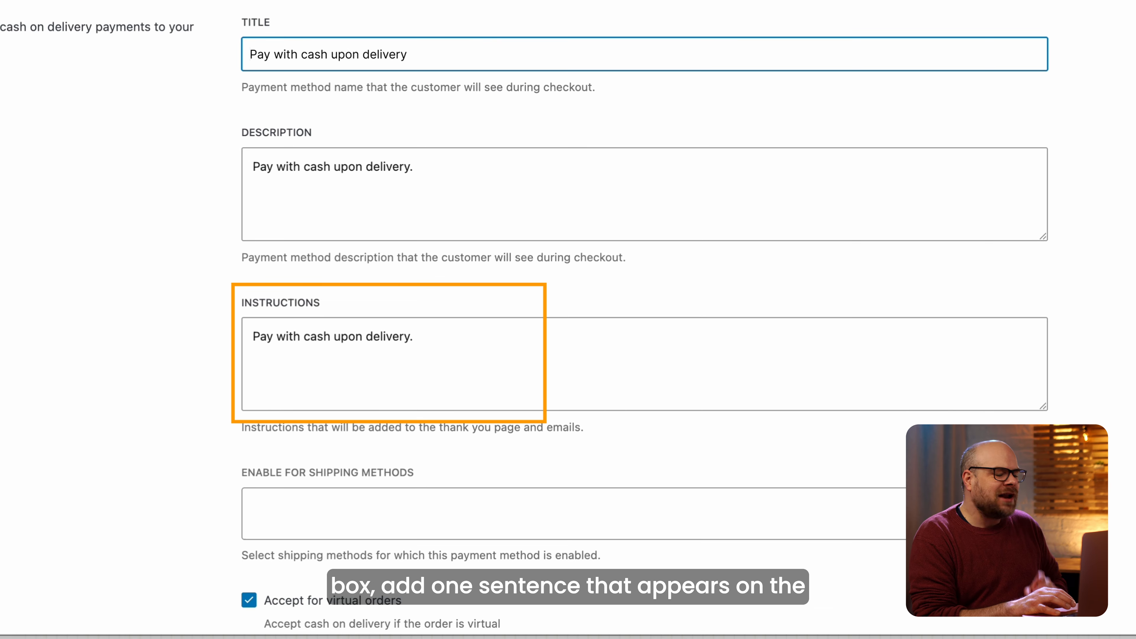
left_click_drag(333, 336, 554, 365)
key("BackSpace")
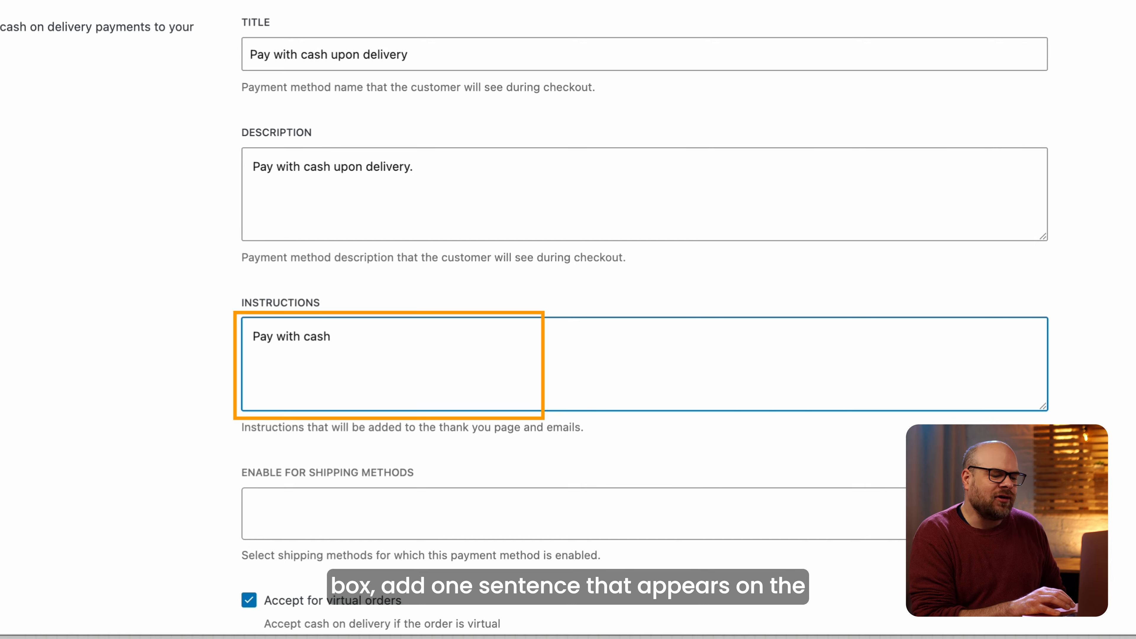
type("when your product is delivered")
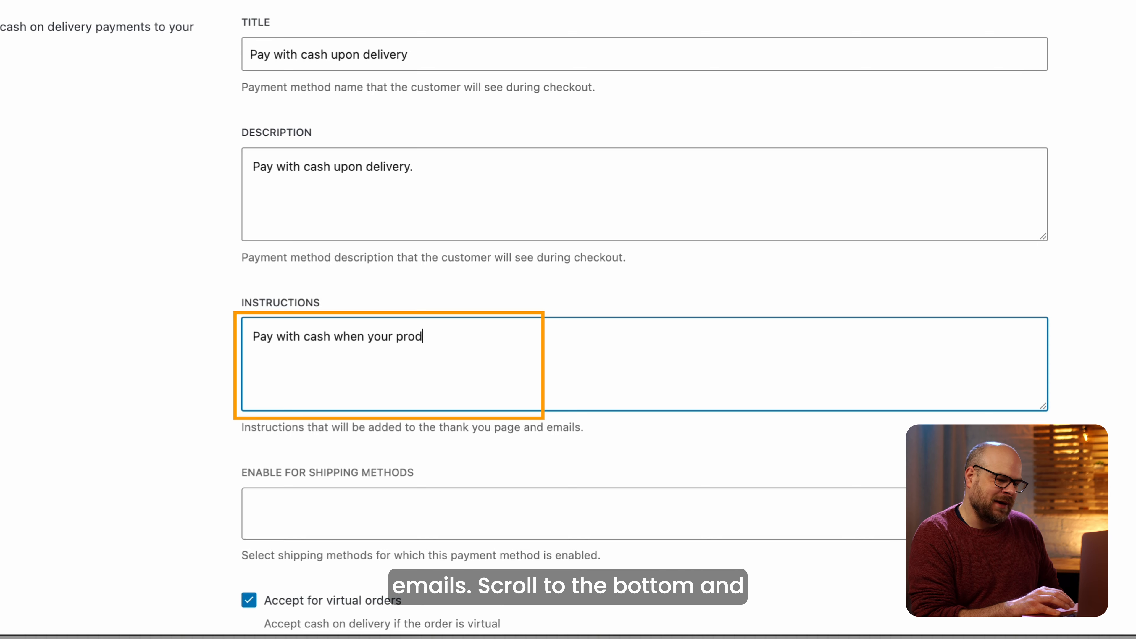
Disable accepting cash on delivery for virtual orders and save the payment method's changes
scroll(392, 378, "down", 1)
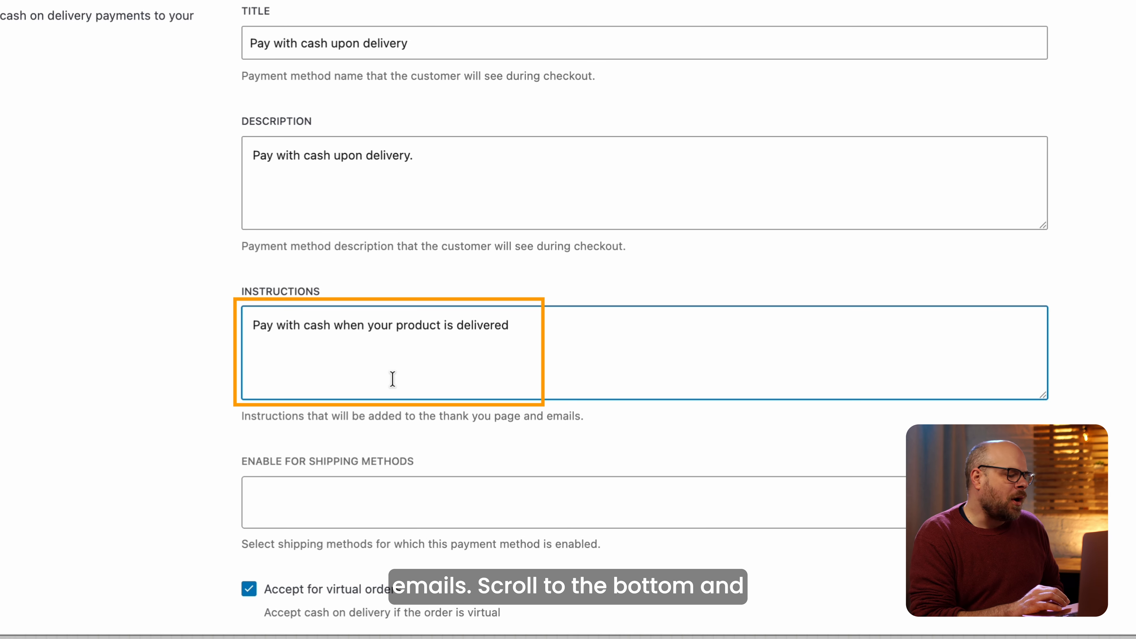
scroll(392, 379, "down", 5)
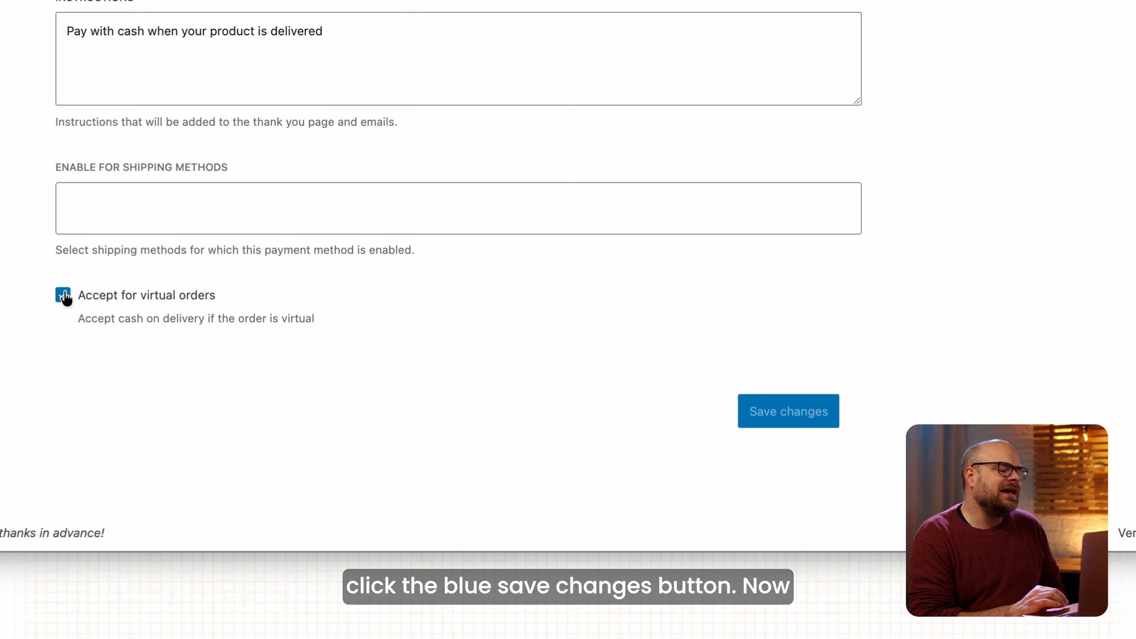
left_click(64, 297)
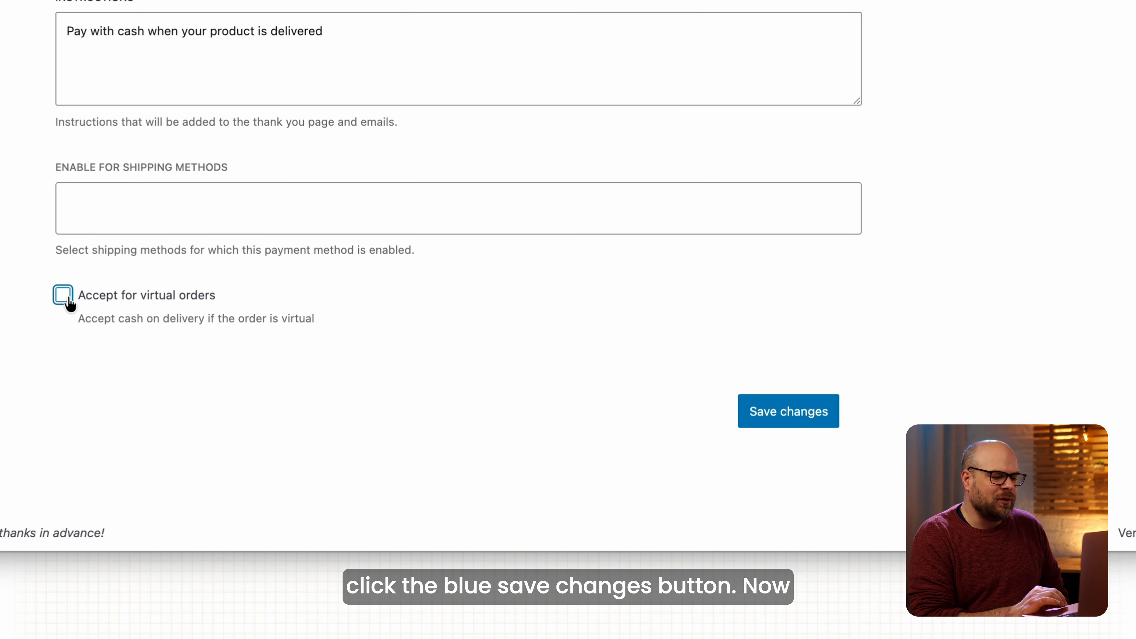
left_click(799, 412)
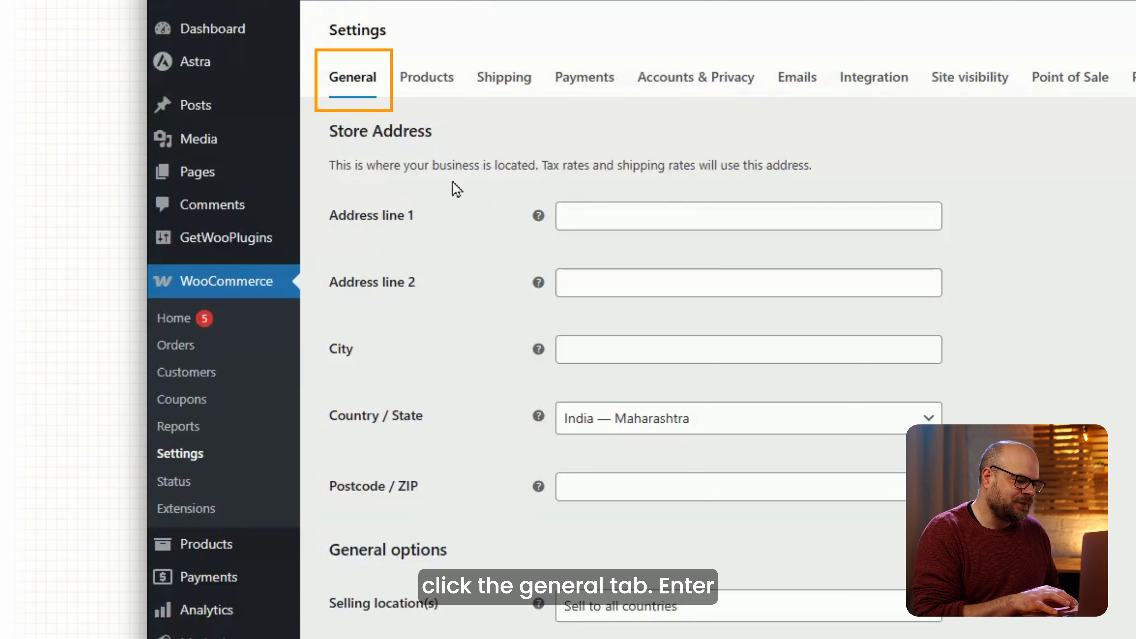
Set the store address city to New York and the country/state to United States (US) — New York
left_click(594, 349)
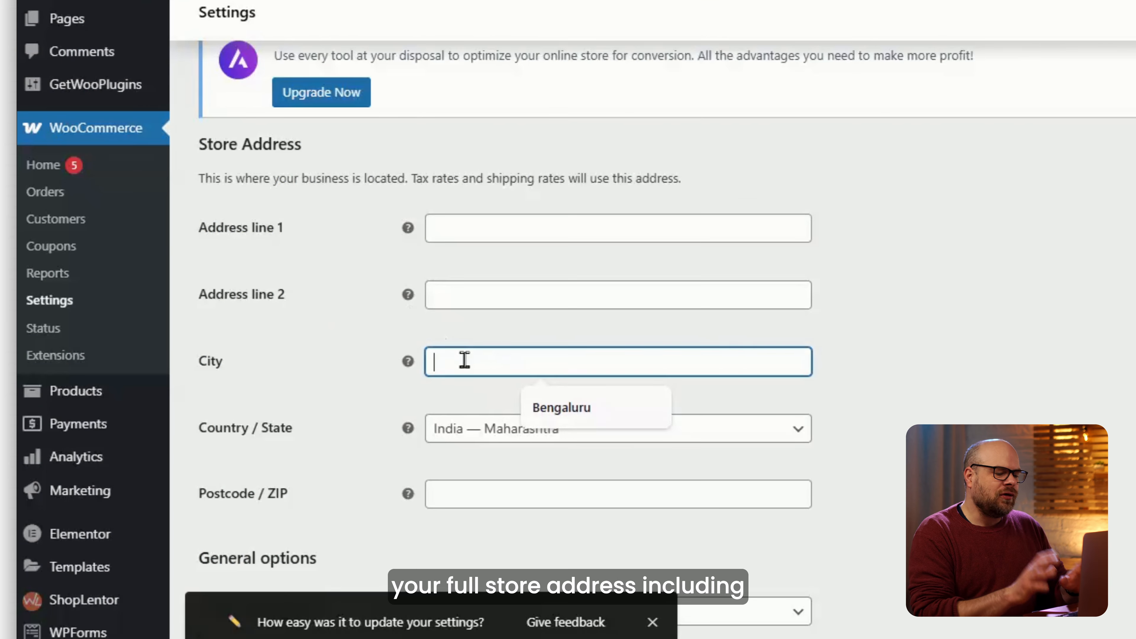
type("New York")
left_click(640, 433)
type("united")
left_click(624, 394)
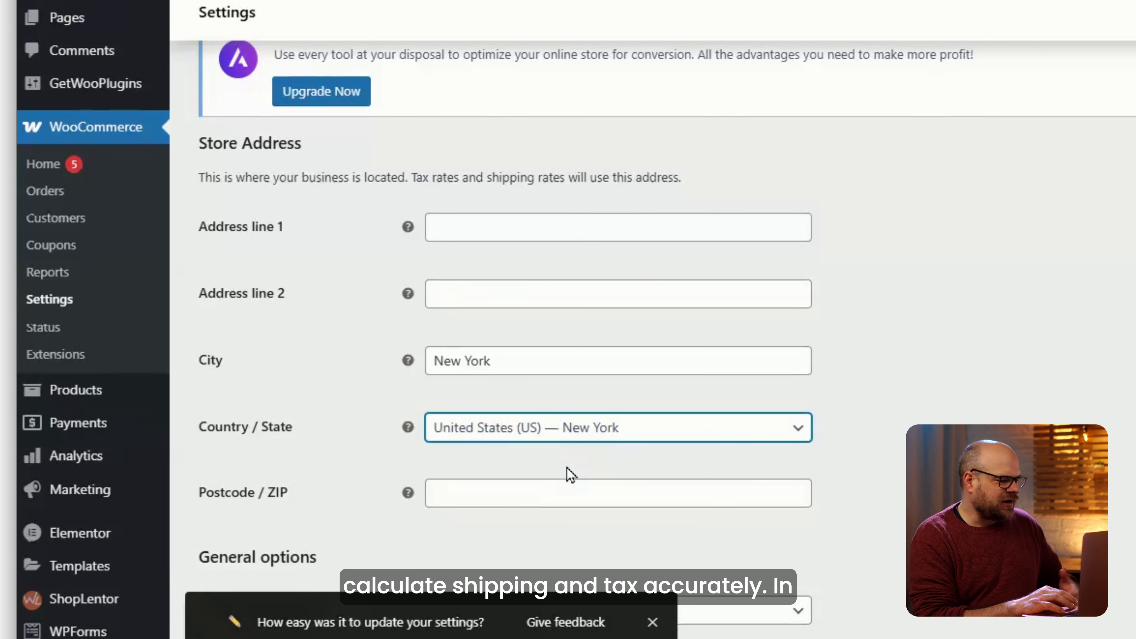
Enable tax rates and calculations in the store's general options
scroll(571, 474, "down", 6)
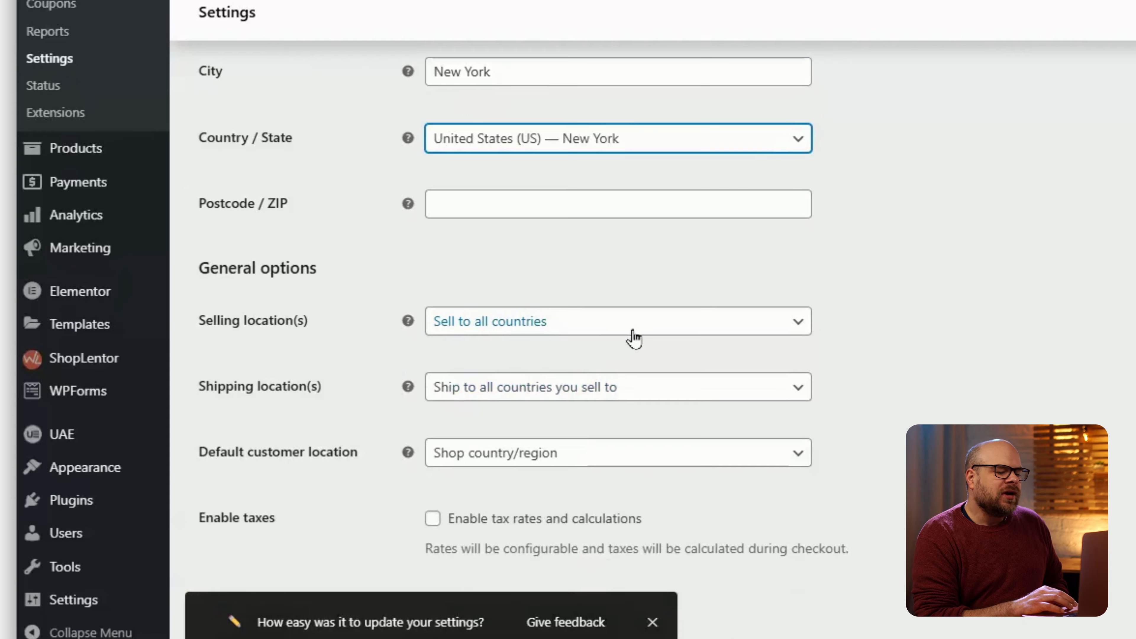
scroll(641, 423, "down", 1)
scroll(638, 416, "down", 1)
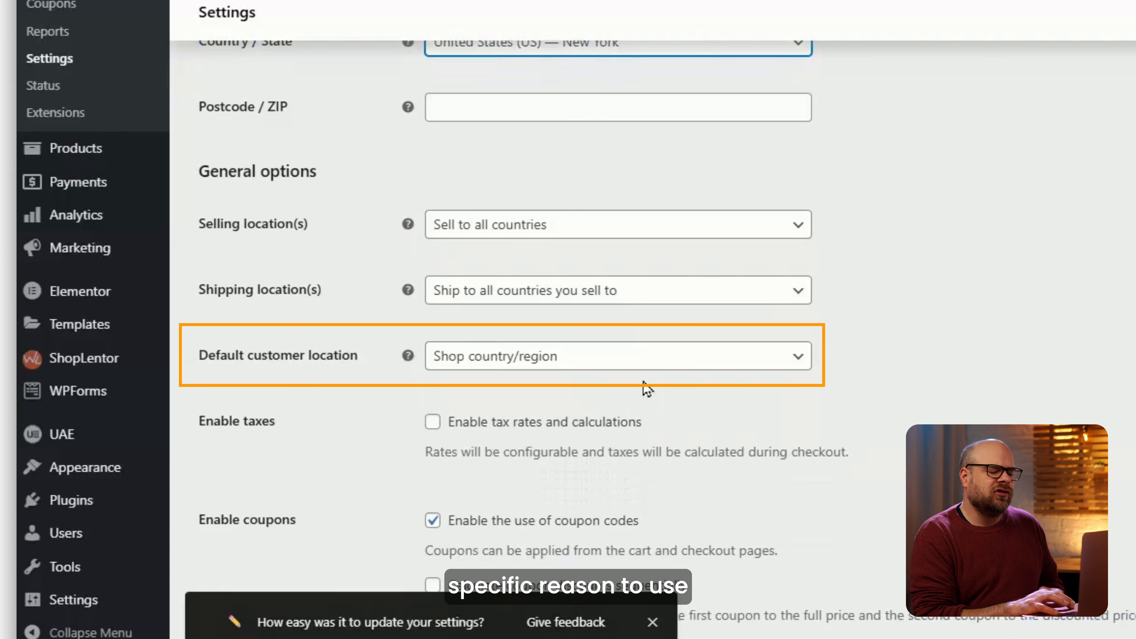
scroll(644, 387, "down", 8)
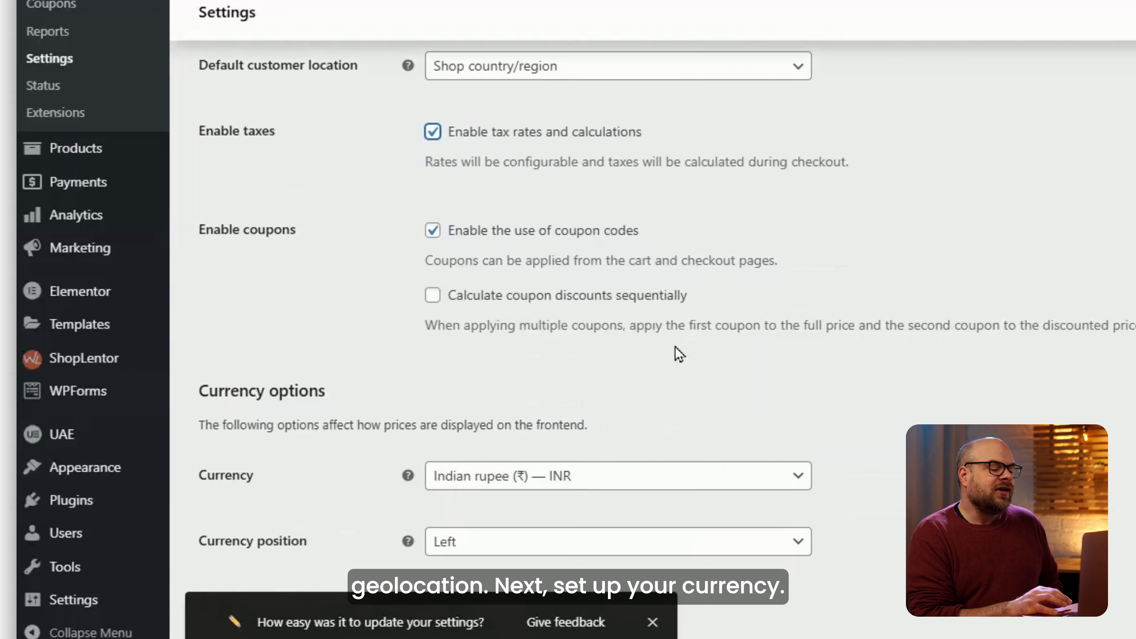
Set the store currency to United States (US) dollar ($) — USD and save the general settings
left_click(606, 295)
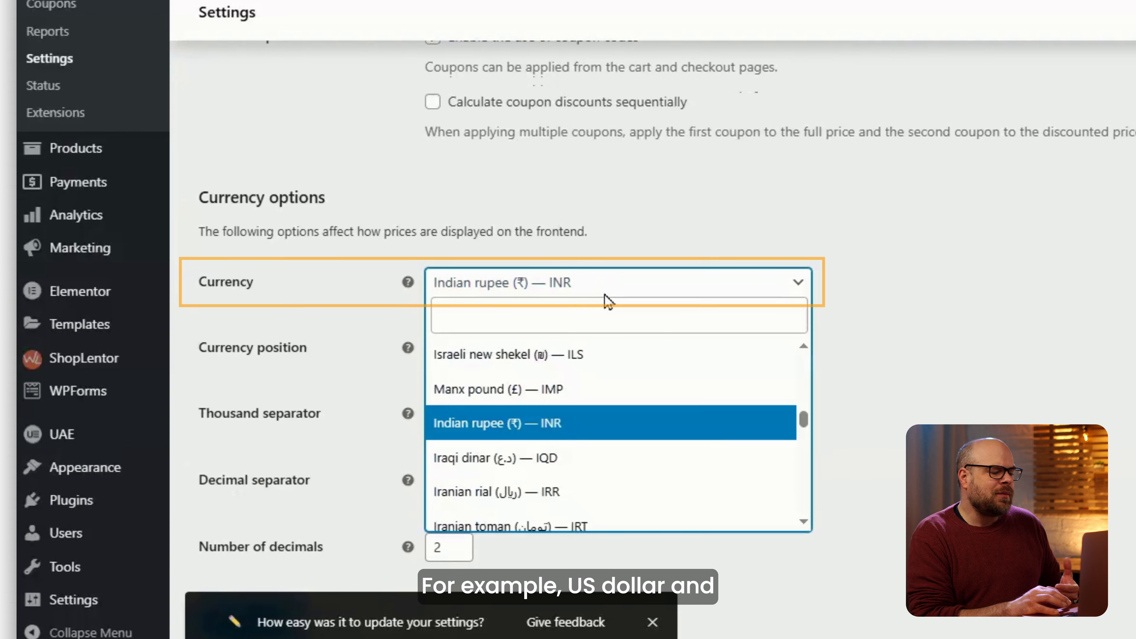
type("us")
left_click(536, 490)
scroll(500, 474, "down", 1)
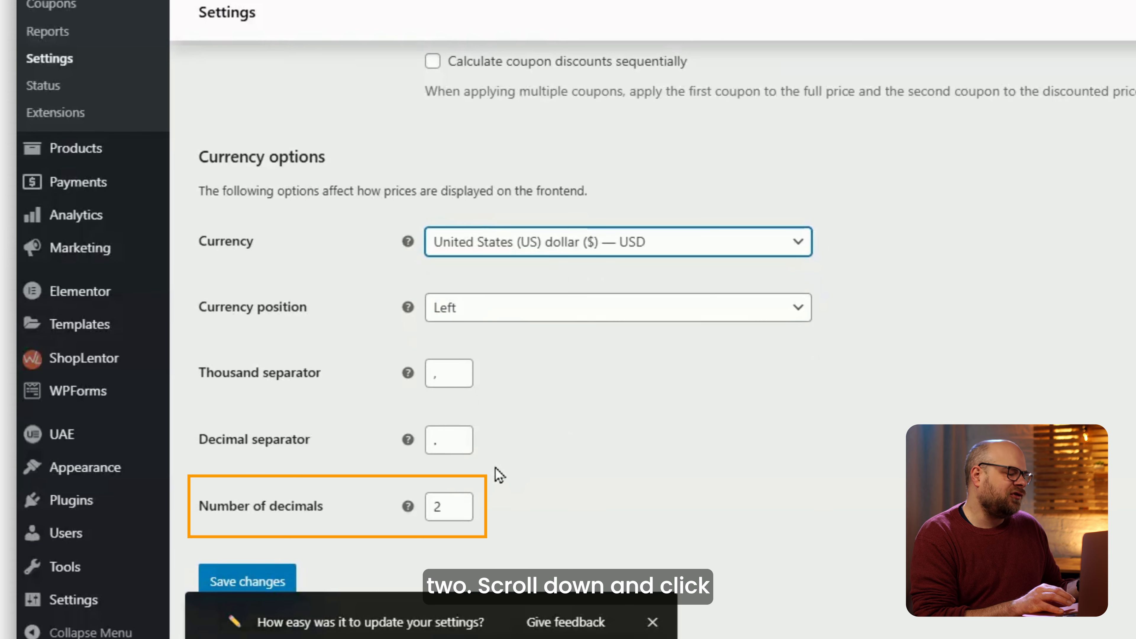
left_click(230, 570)
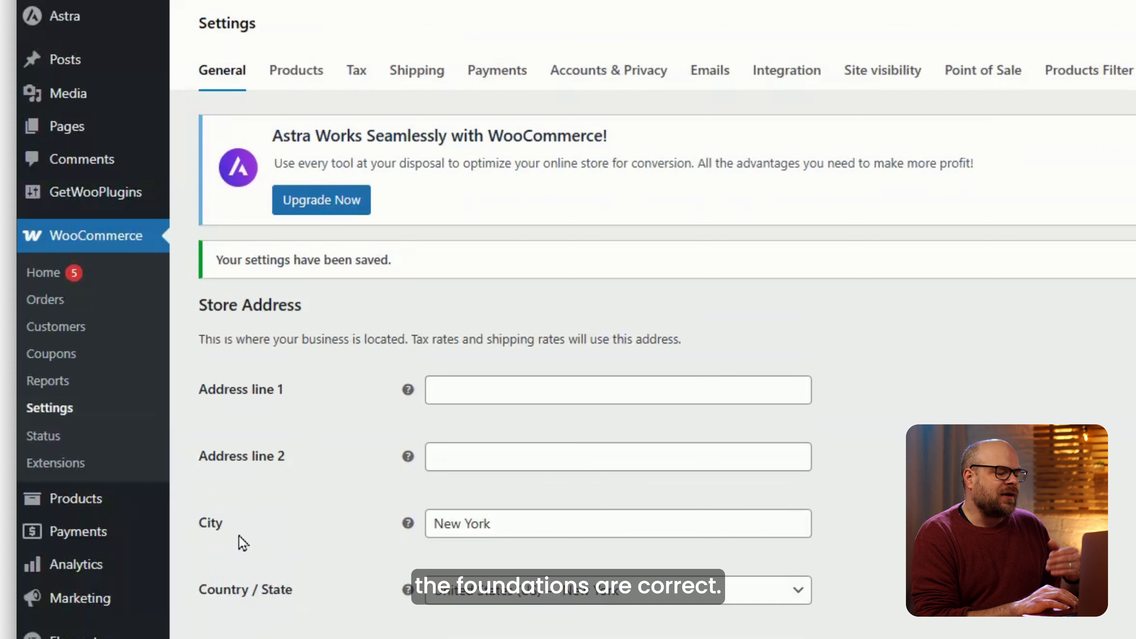
Open the Products settings and review the shop page, measurement units and reviews options
left_click(317, 75)
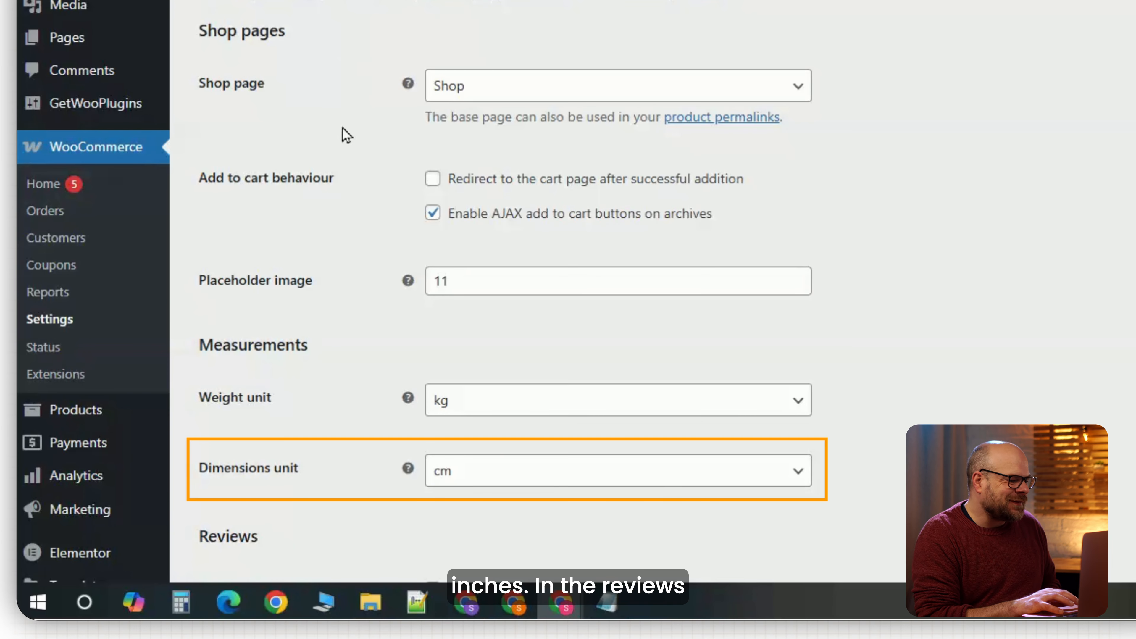
scroll(345, 138, "down", 6)
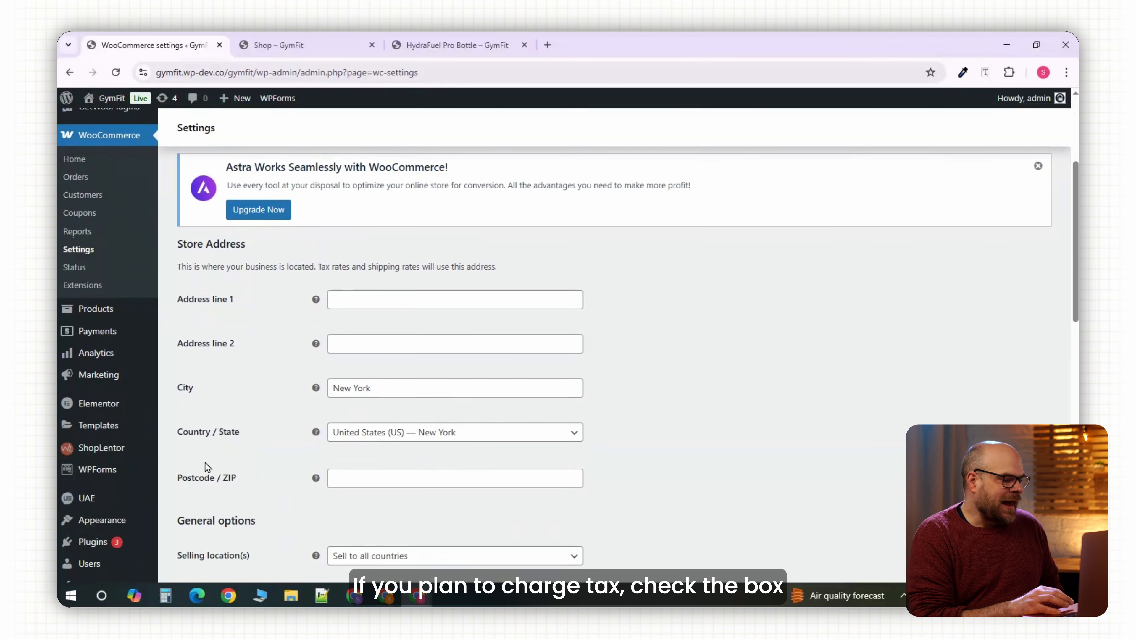
Check the tax rates and calculations option in the general settings, and view the Tax settings page
scroll(206, 468, "down", 6)
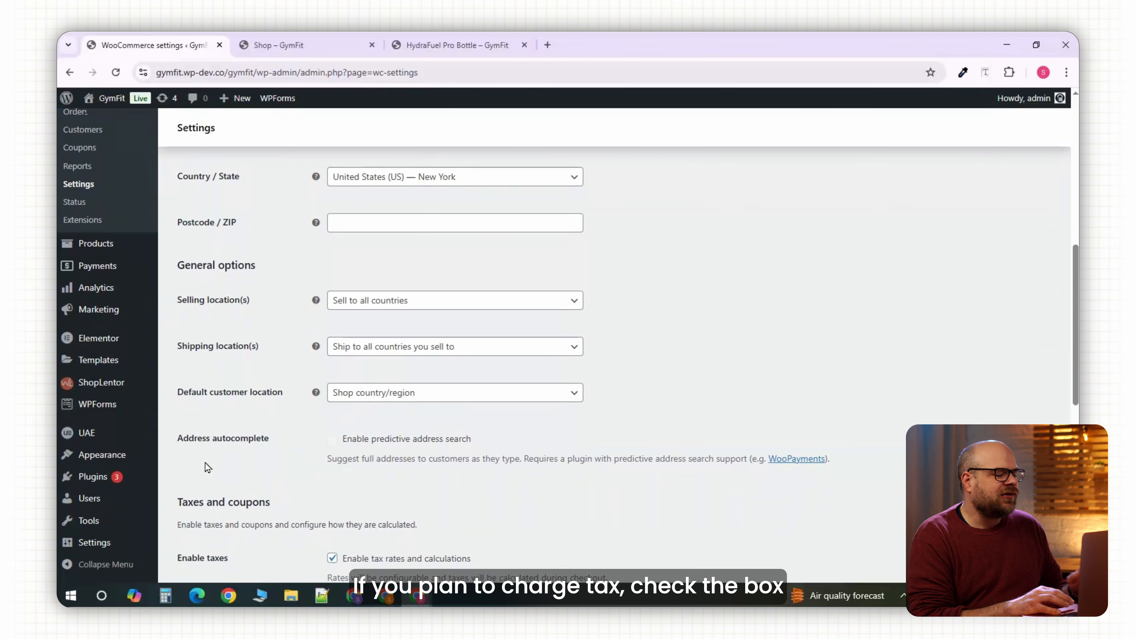
scroll(208, 465, "down", 3)
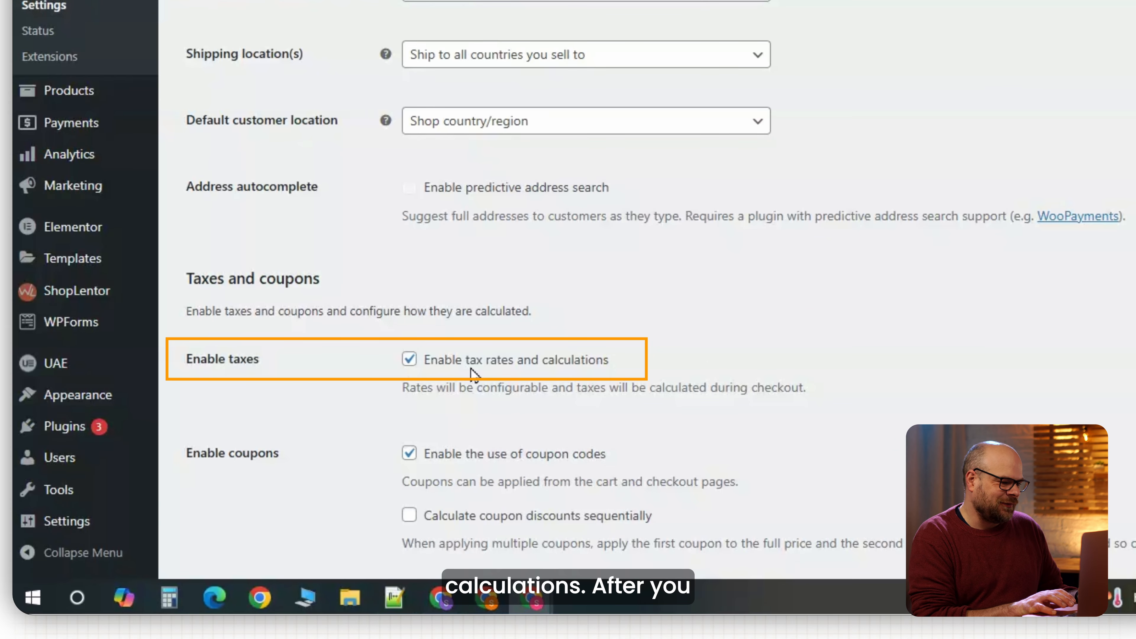
scroll(381, 382, "up", 6)
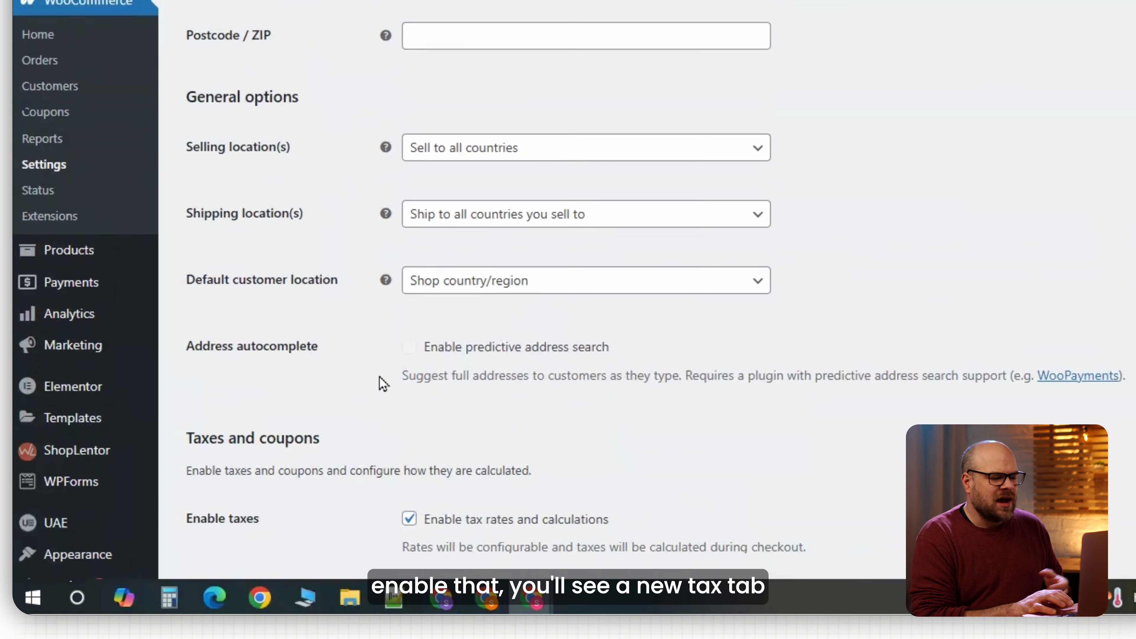
scroll(381, 385, "up", 10)
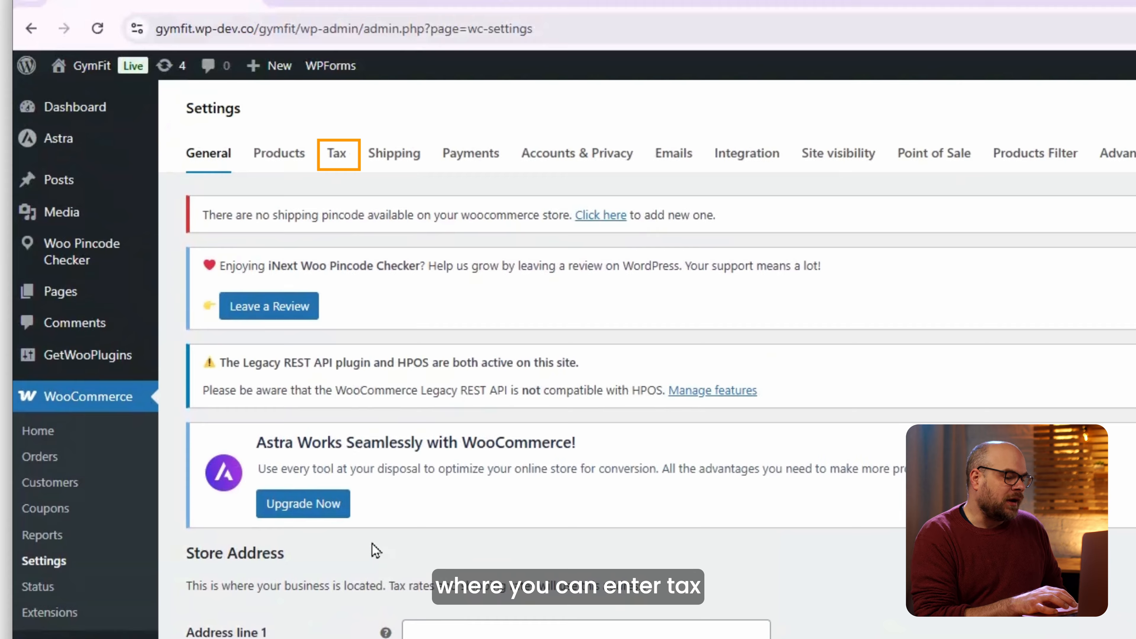
left_click(343, 157)
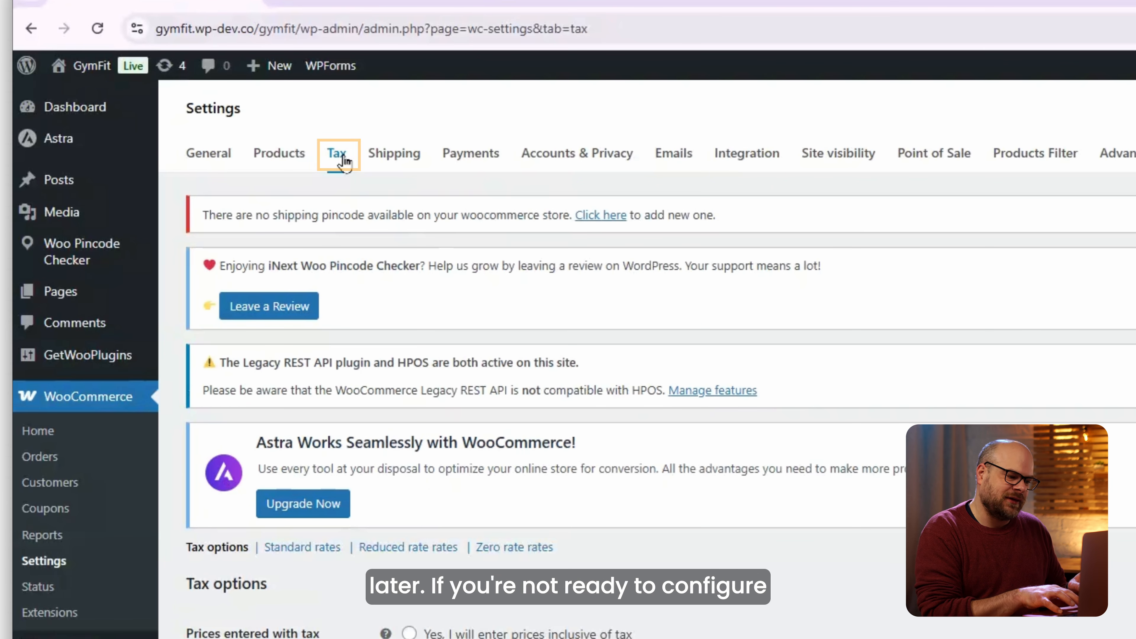
scroll(380, 371, "down", 5)
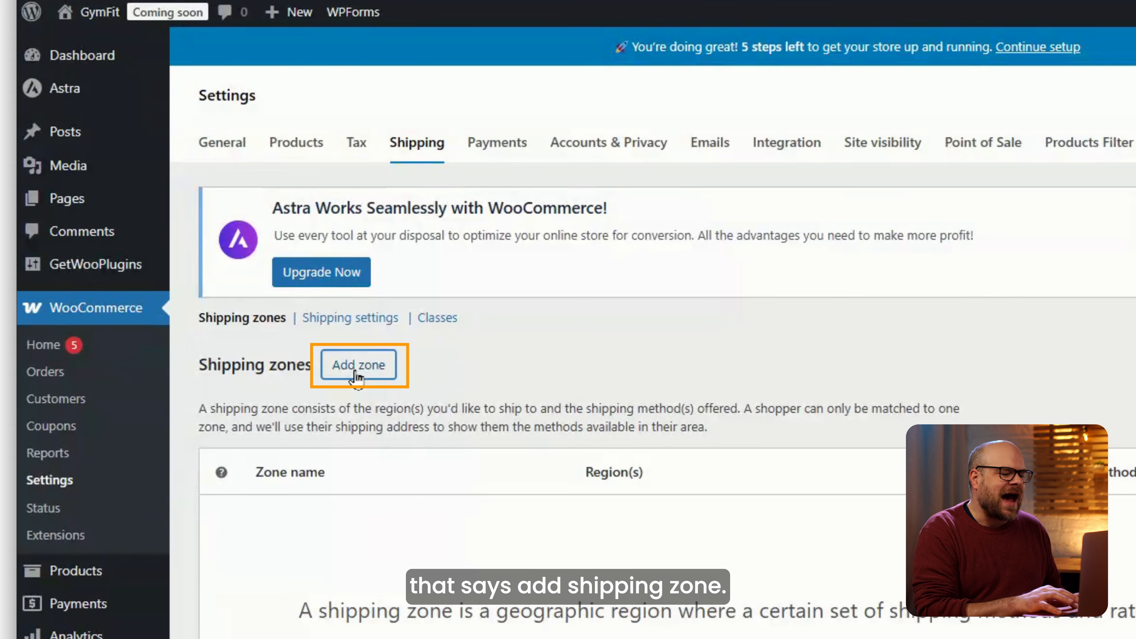
Add a shipping zone named InsideNorth America and set its region to North America
left_click(356, 364)
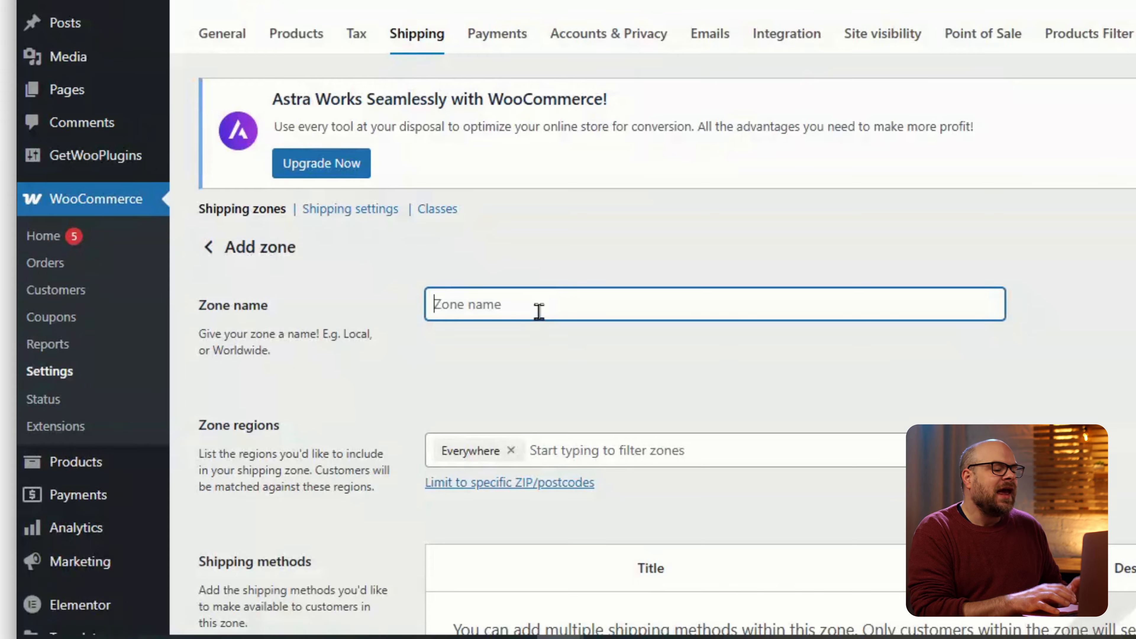
type("In")
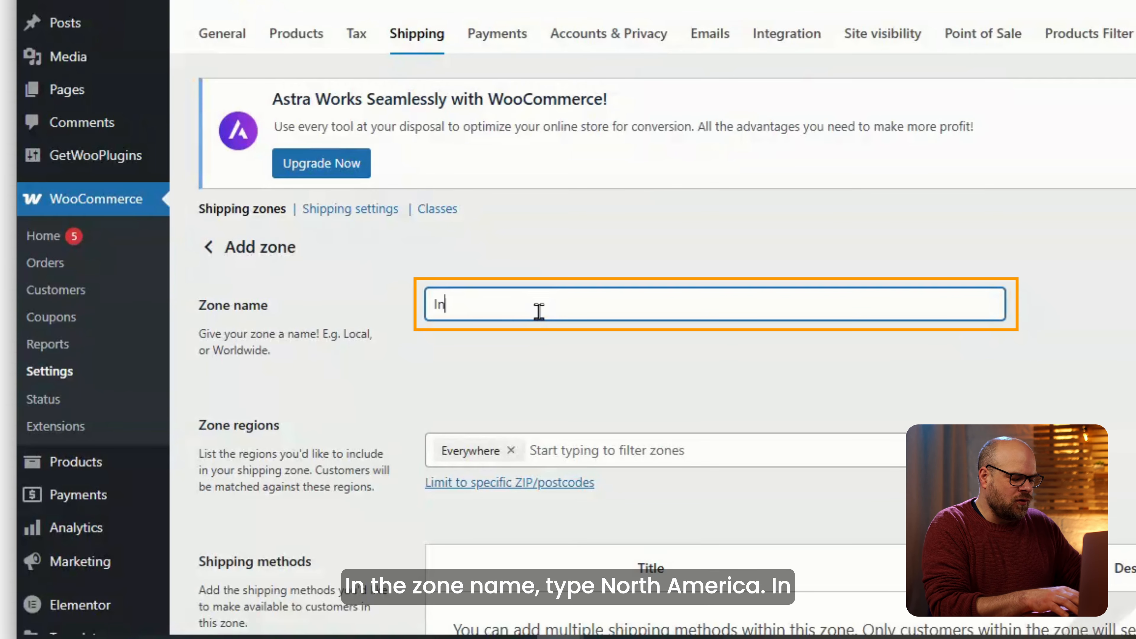
type("sideNorth America")
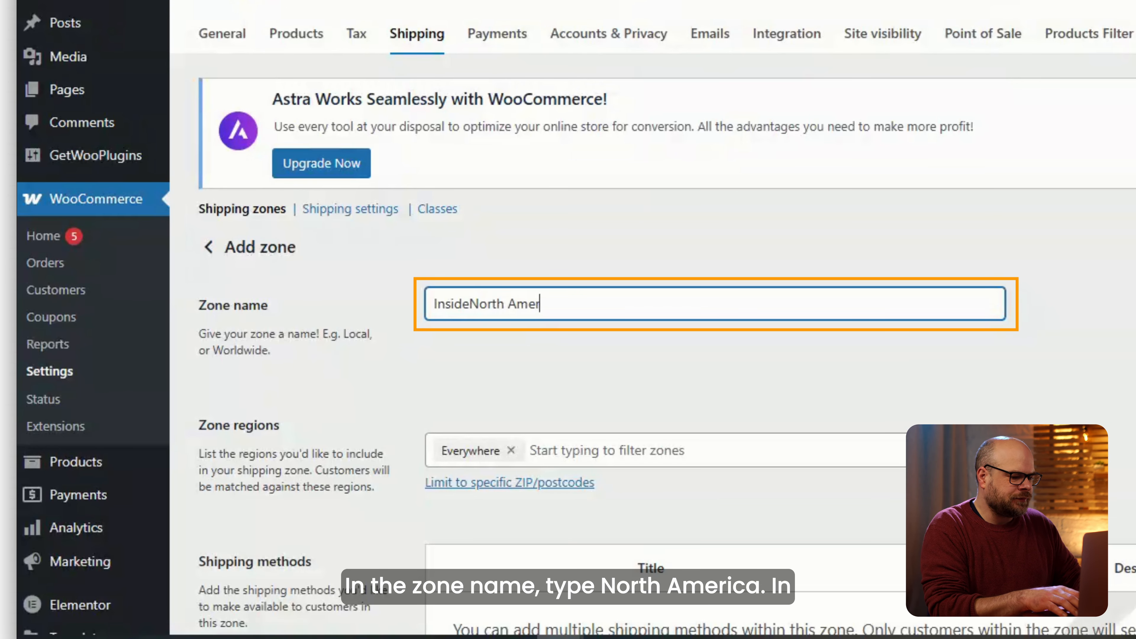
left_click(523, 449)
scroll(704, 449, "down", 5)
left_click(496, 490)
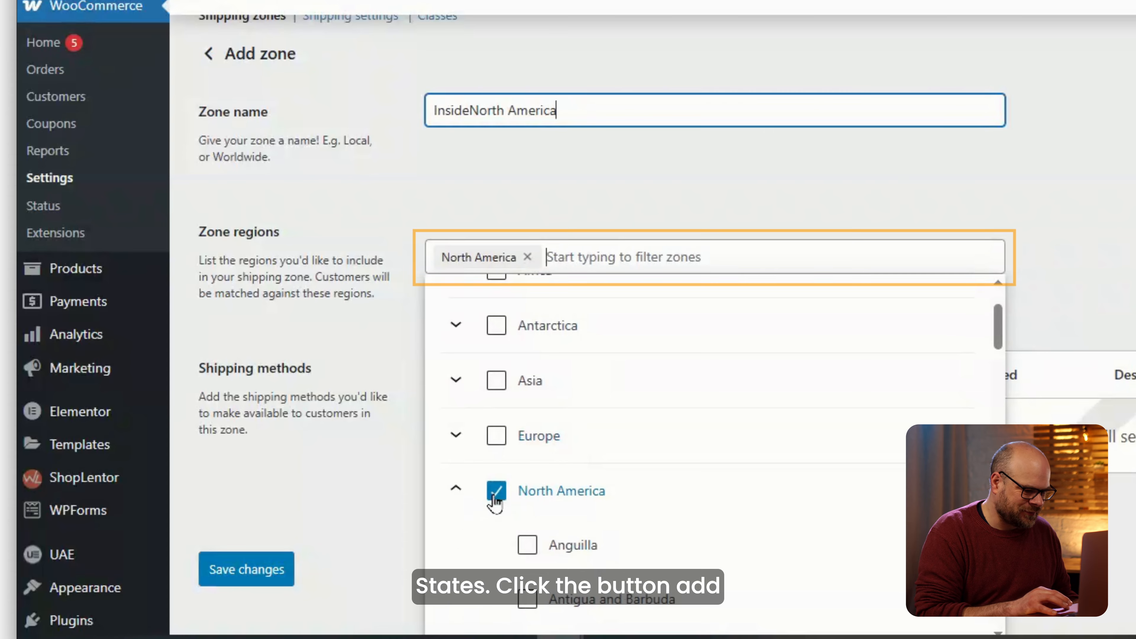
Add a Free shipping method to the zone, requiring a minimum order amount of $100, and save it
left_click(488, 527)
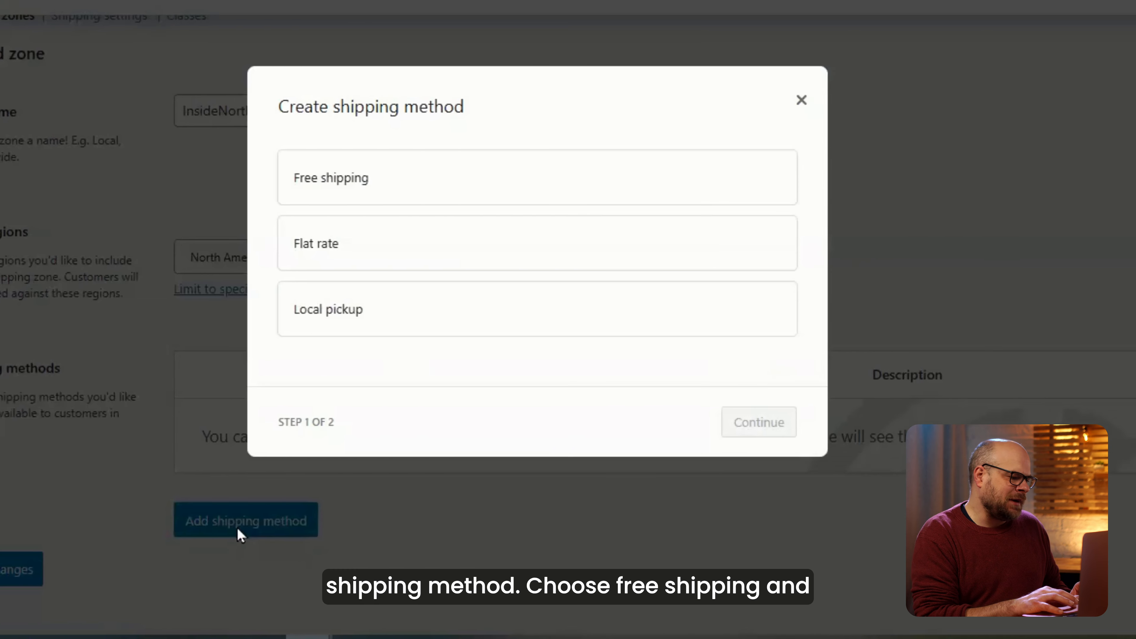
left_click(405, 169)
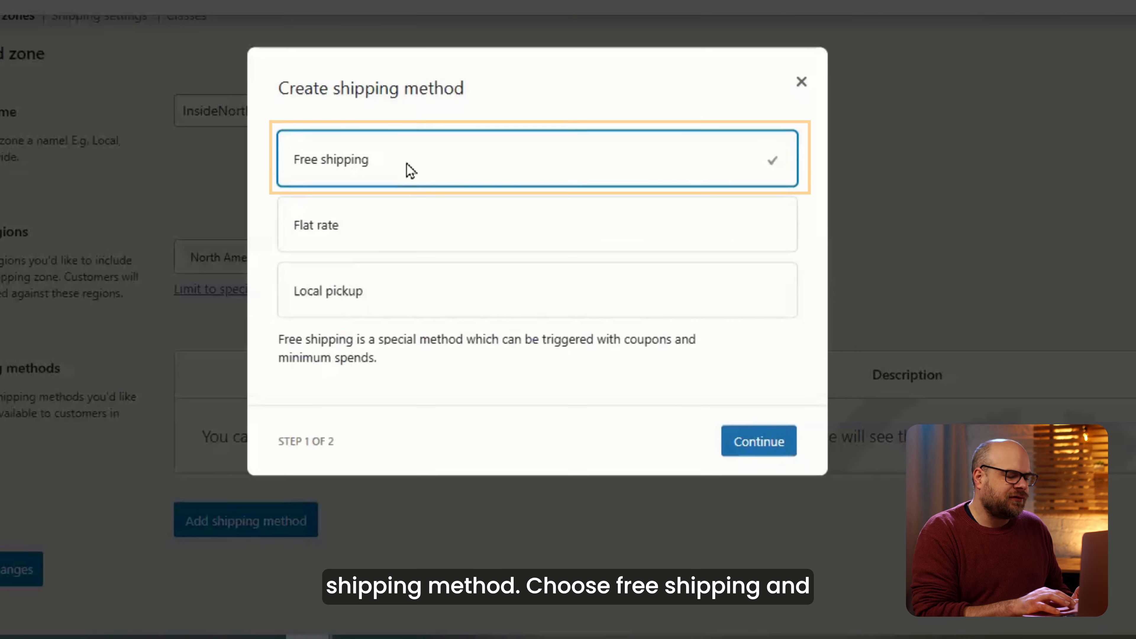
left_click(738, 448)
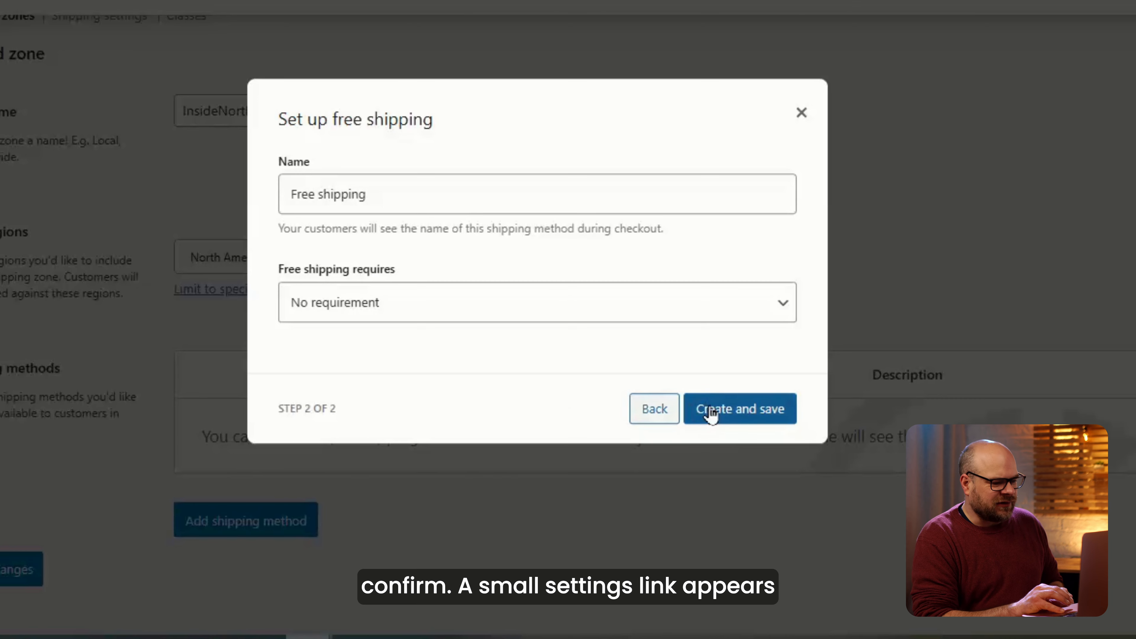
left_click(717, 314)
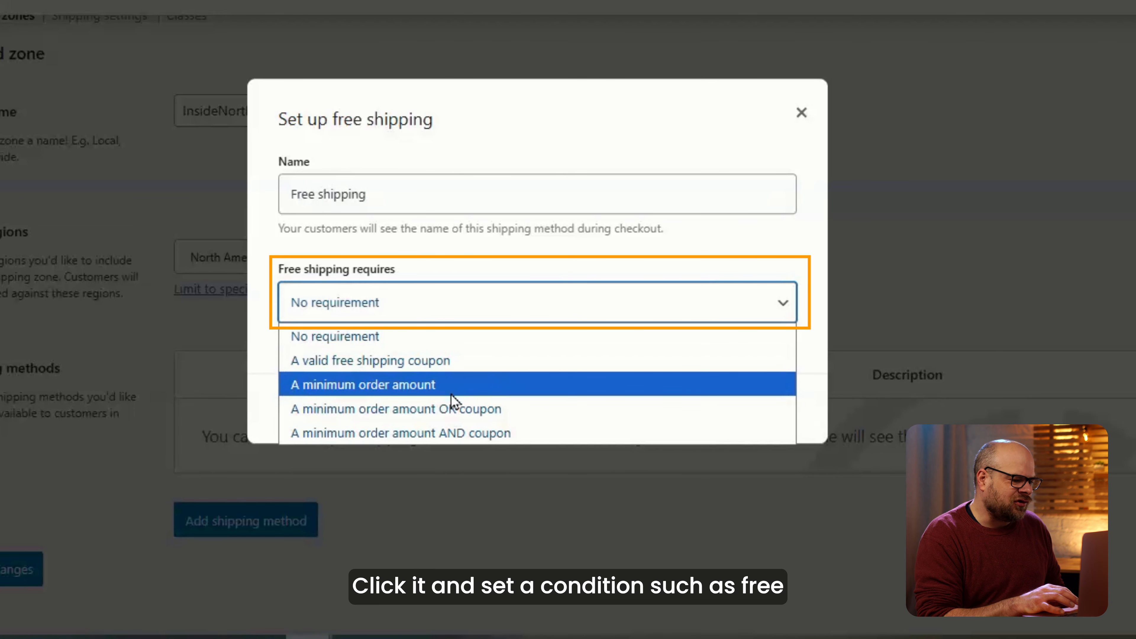
left_click(497, 393)
left_click(374, 318)
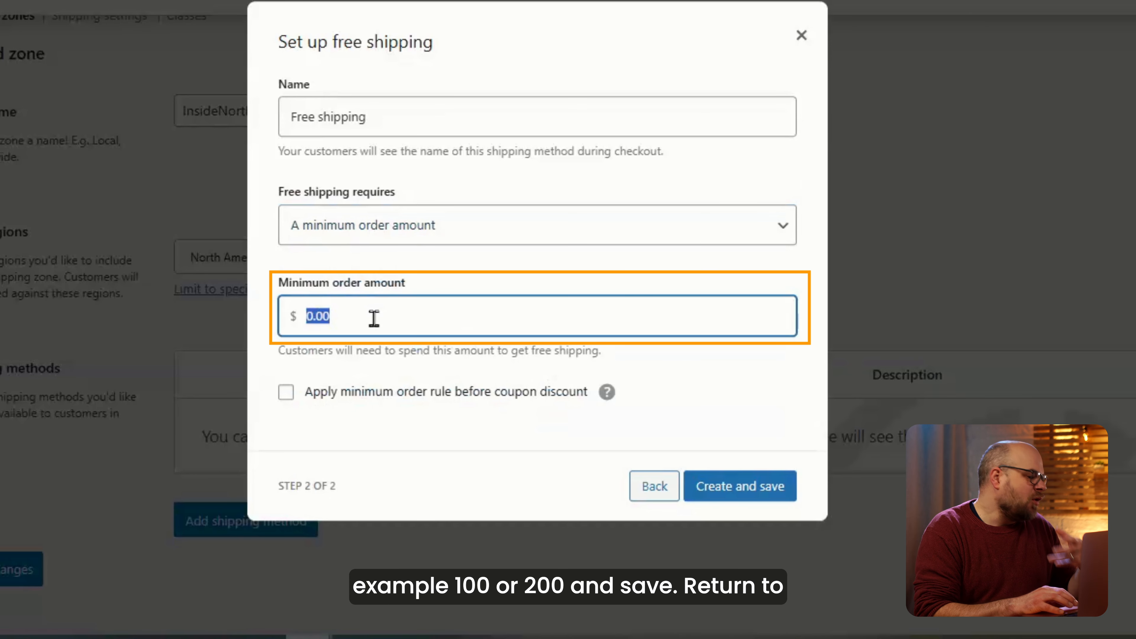
type("100")
left_click(712, 482)
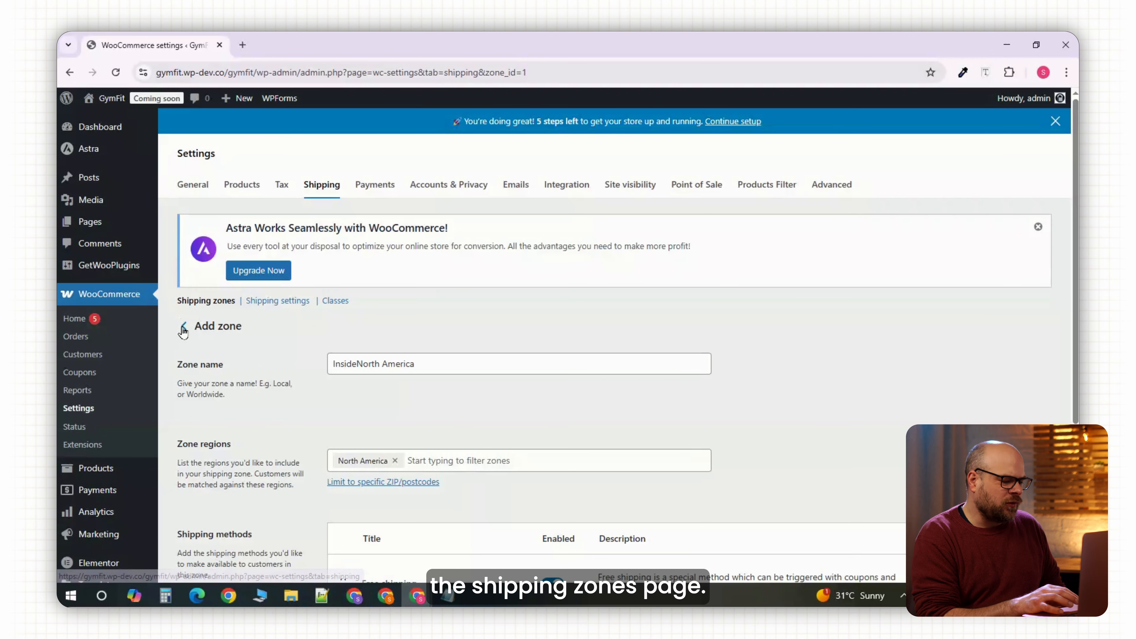
Return to the shipping zones list and start another zone named Everywhere else, keeping Everywhere as its region
left_click(184, 333)
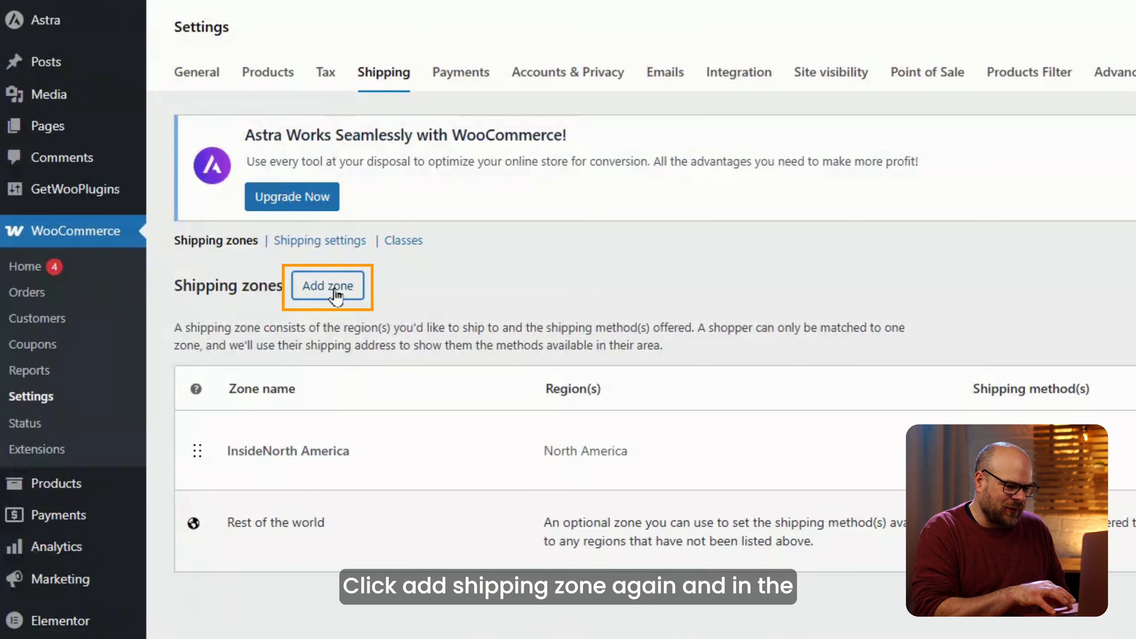
left_click(334, 288)
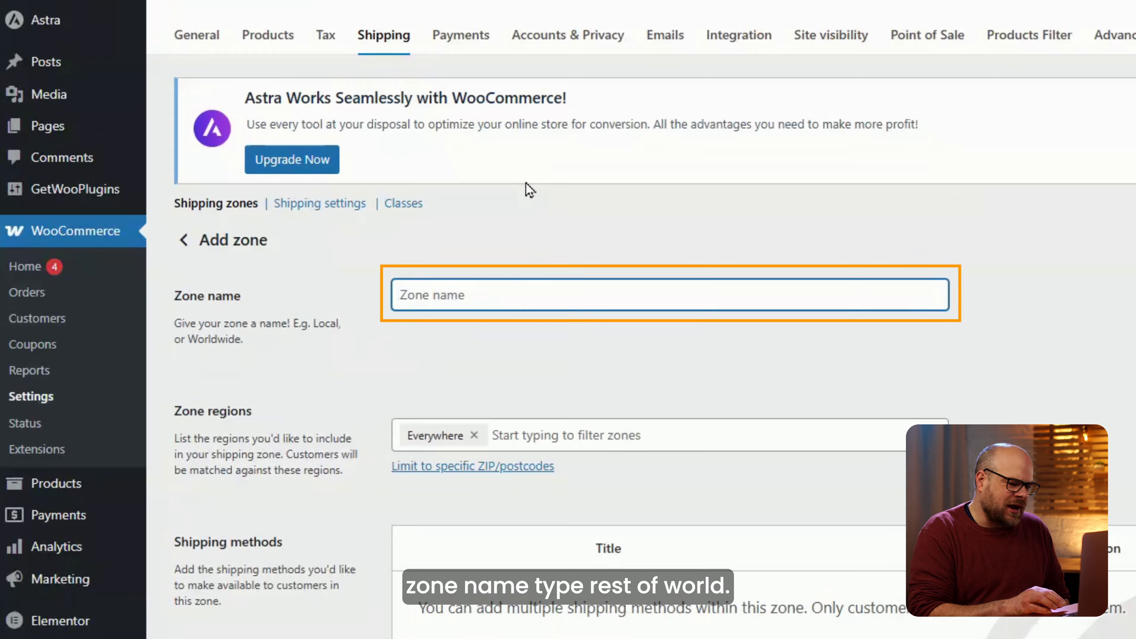
type("Every")
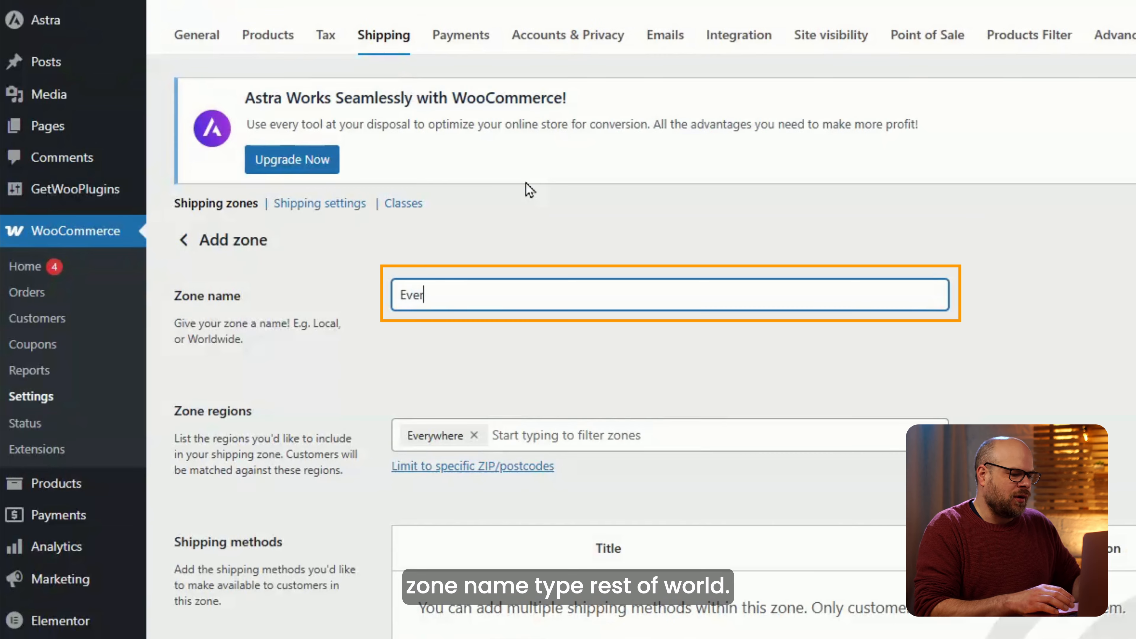
scroll(530, 190, "up", 1)
type("where else")
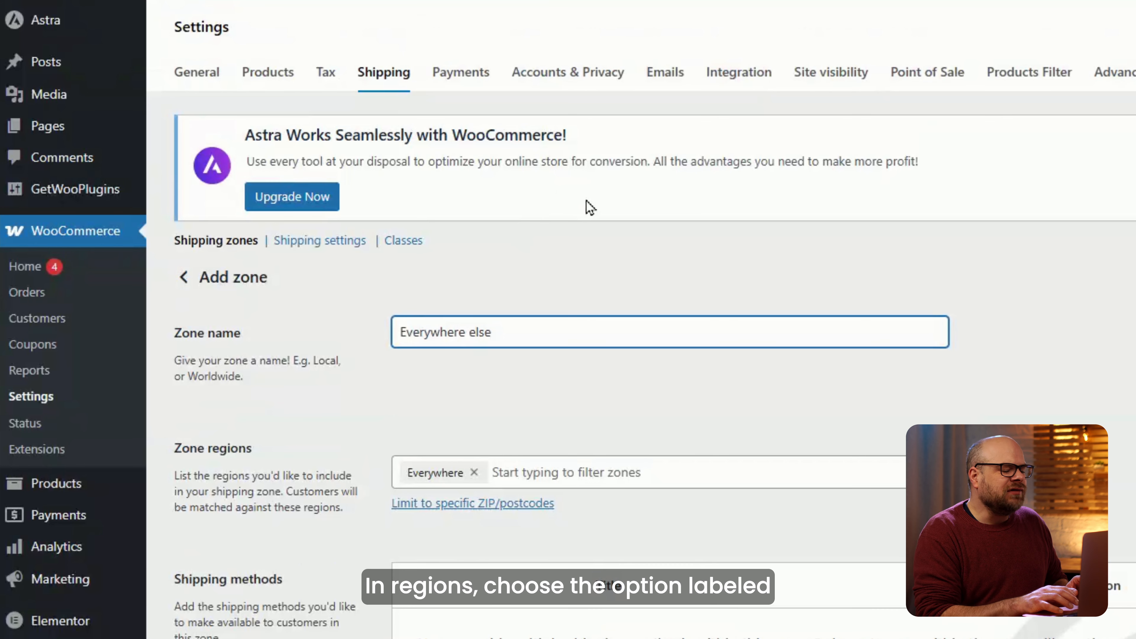
scroll(500, 469, "down", 3)
scroll(500, 501, "down", 2)
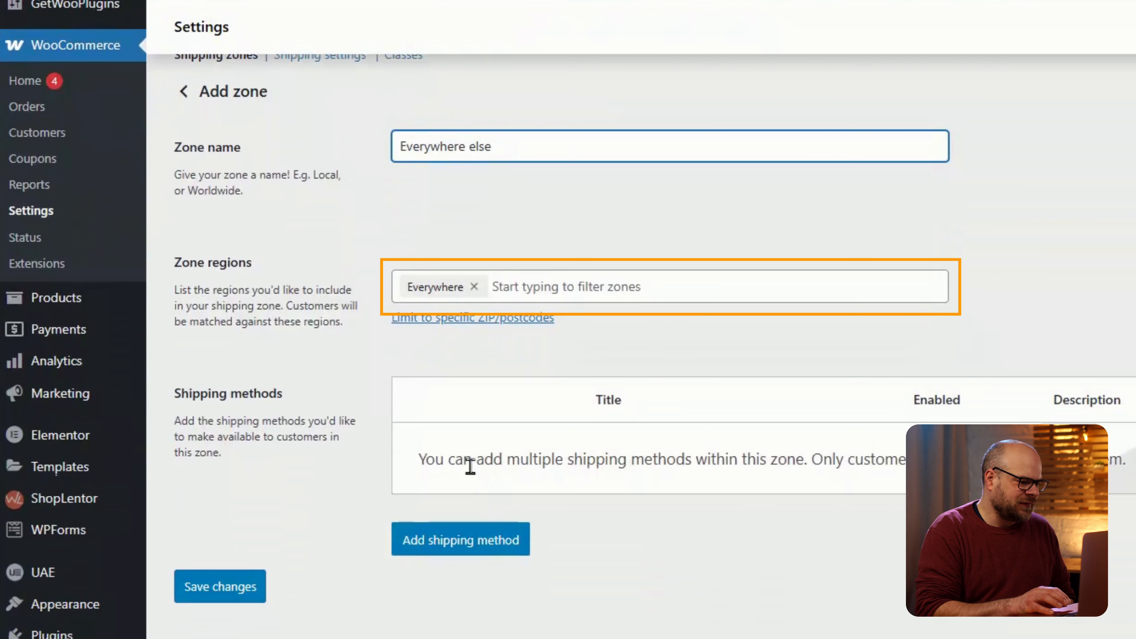
Add a taxable Flat rate shipping method costing $15 to the Everywhere else zone and save it
left_click(482, 538)
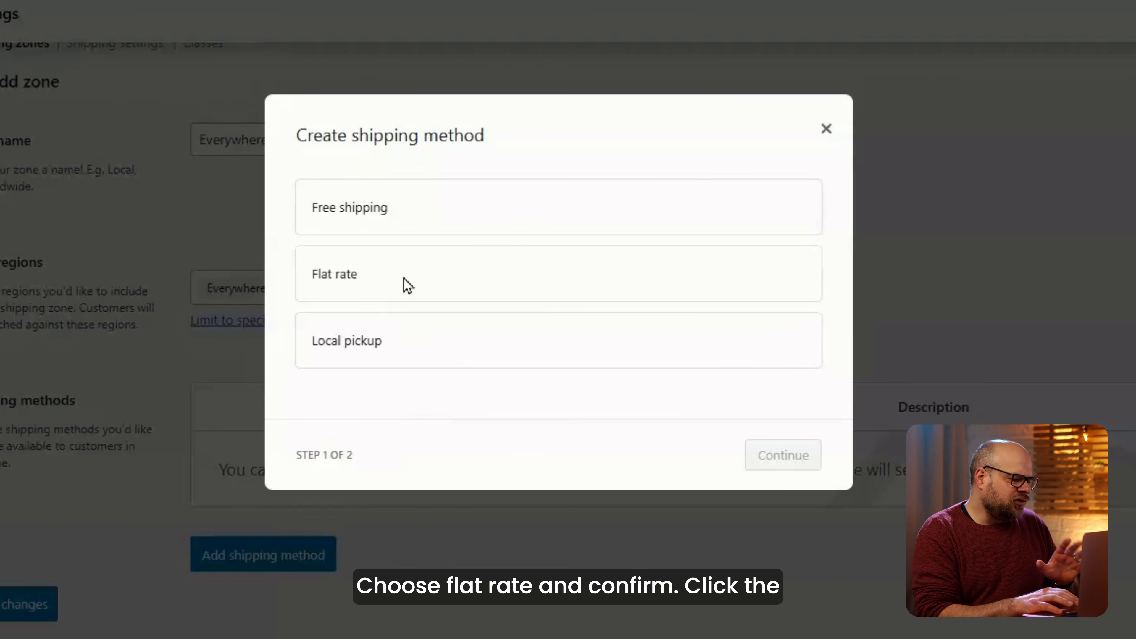
left_click(408, 285)
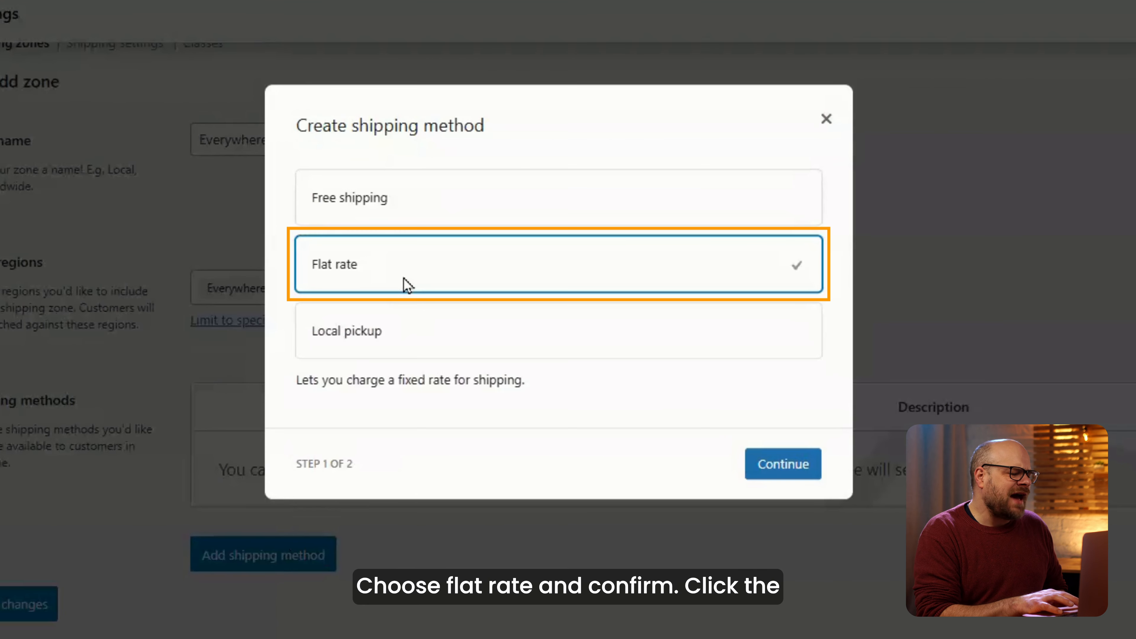
left_click(751, 464)
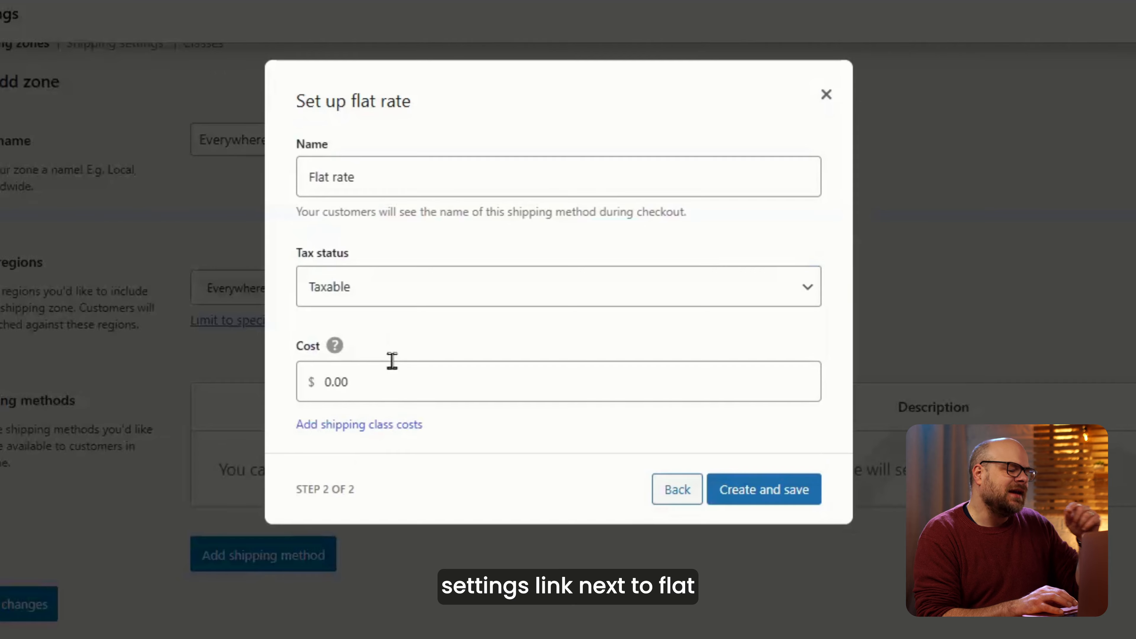
double_click(322, 382)
type("20")
key("BackSpace")
key("BackSpace")
type("15")
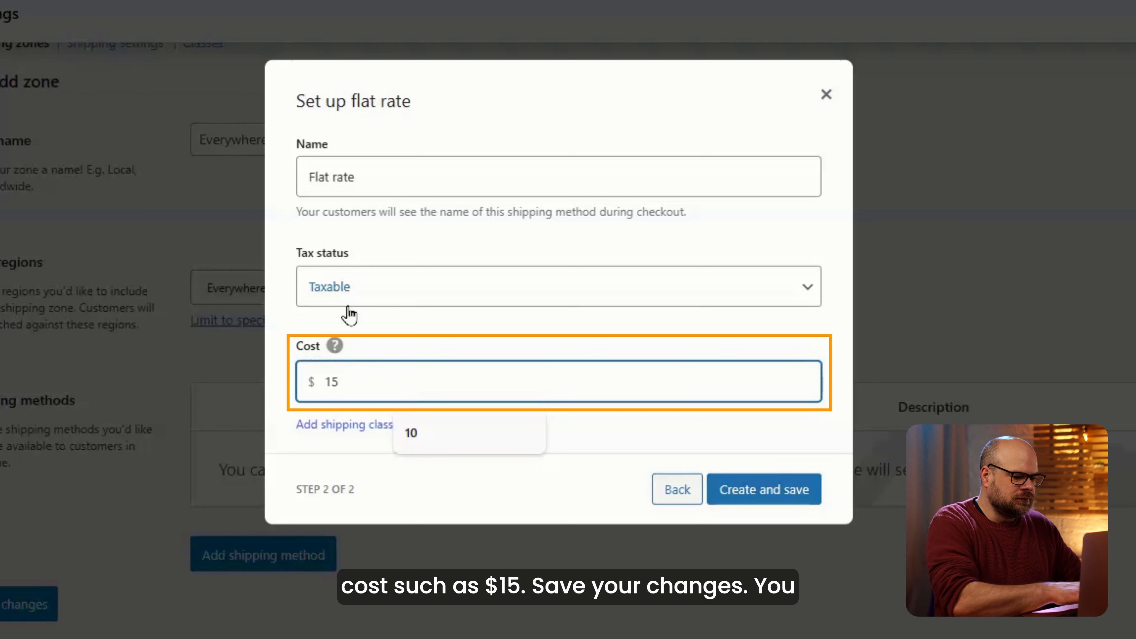
left_click(792, 491)
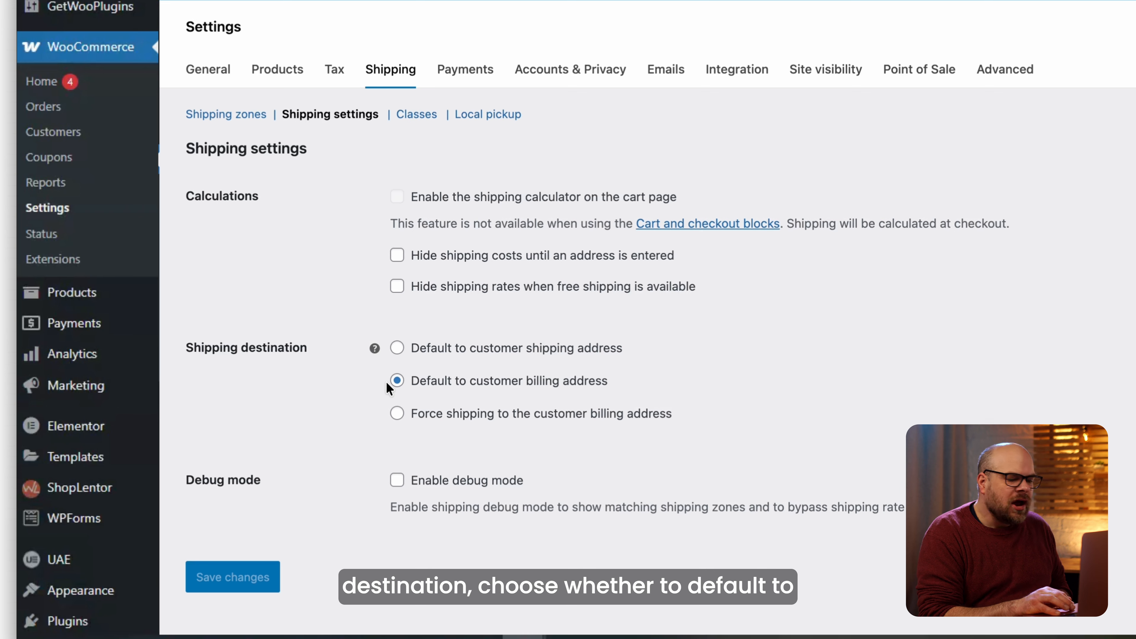
Set the shipping destination to Default to customer shipping address and save the shipping settings
left_click(397, 348)
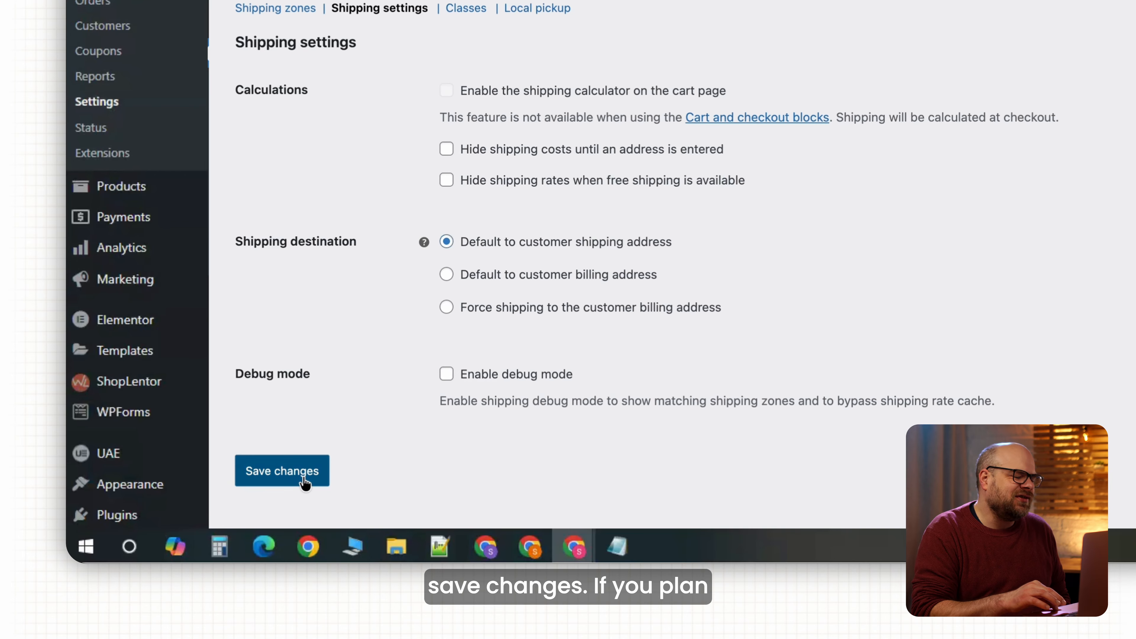
left_click(251, 582)
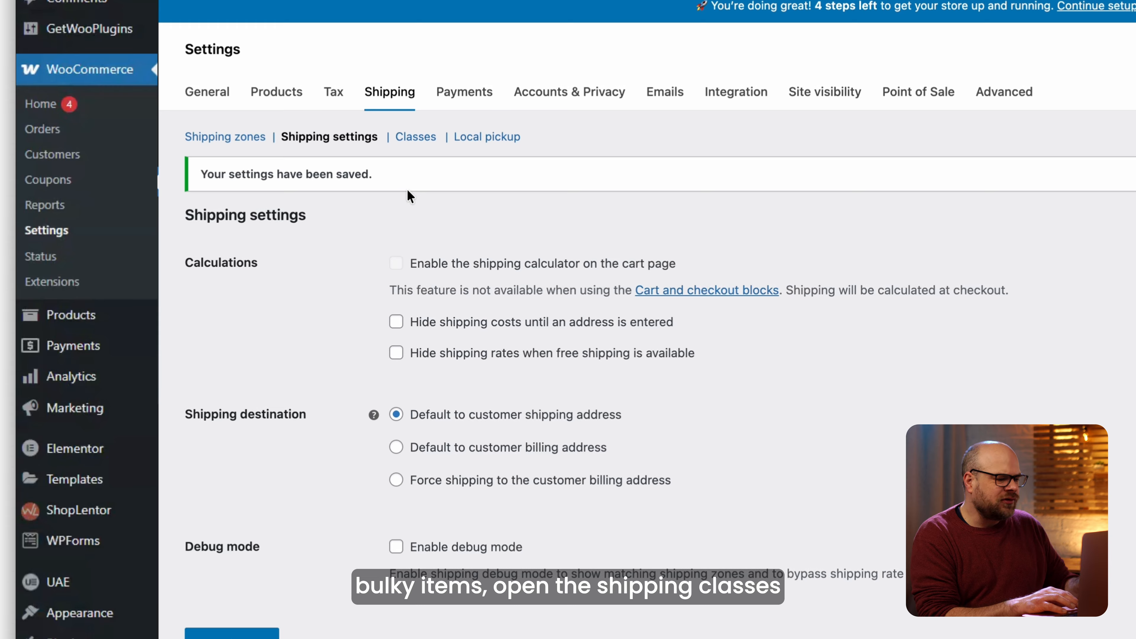
Create a shipping class named Bulky with the description "For heavy items"
left_click(421, 139)
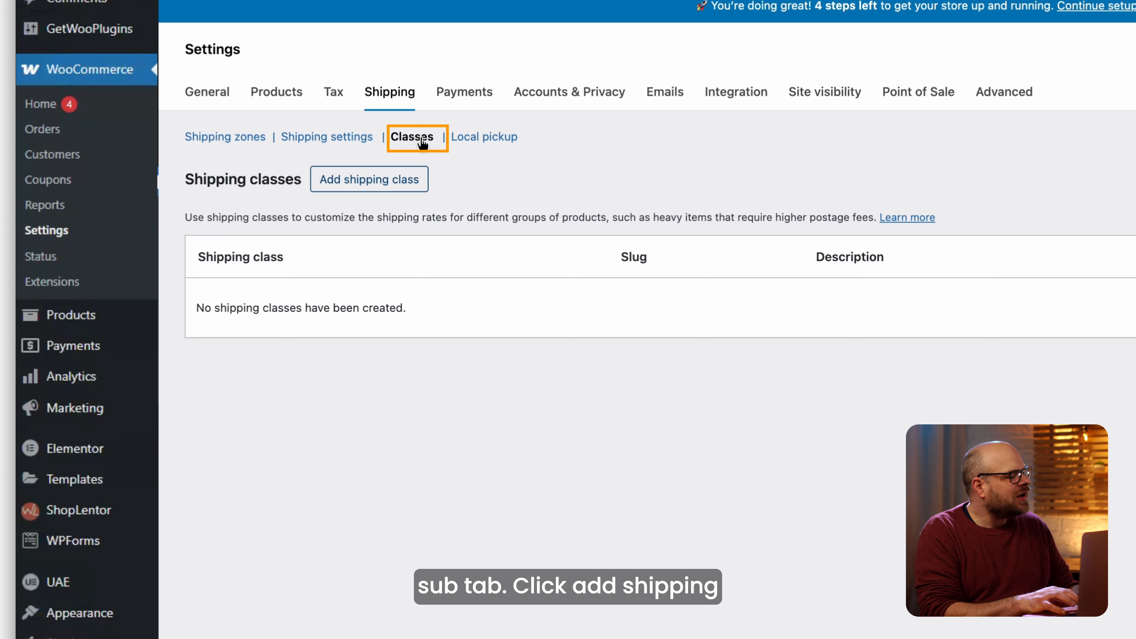
left_click(370, 182)
type("Bulky")
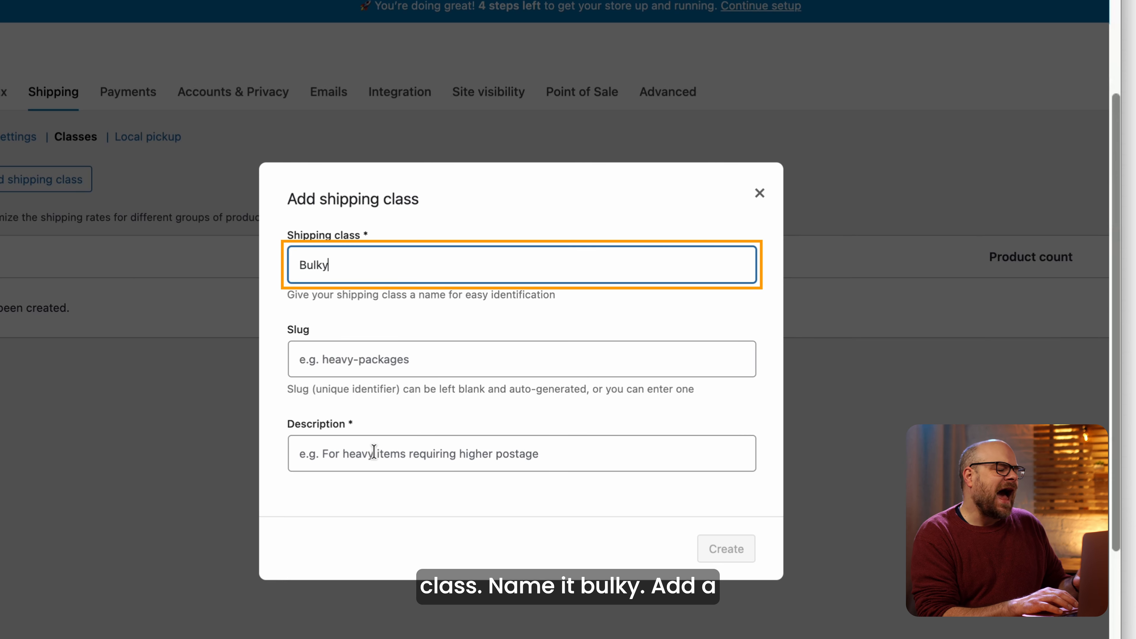
left_click(374, 451)
type("For")
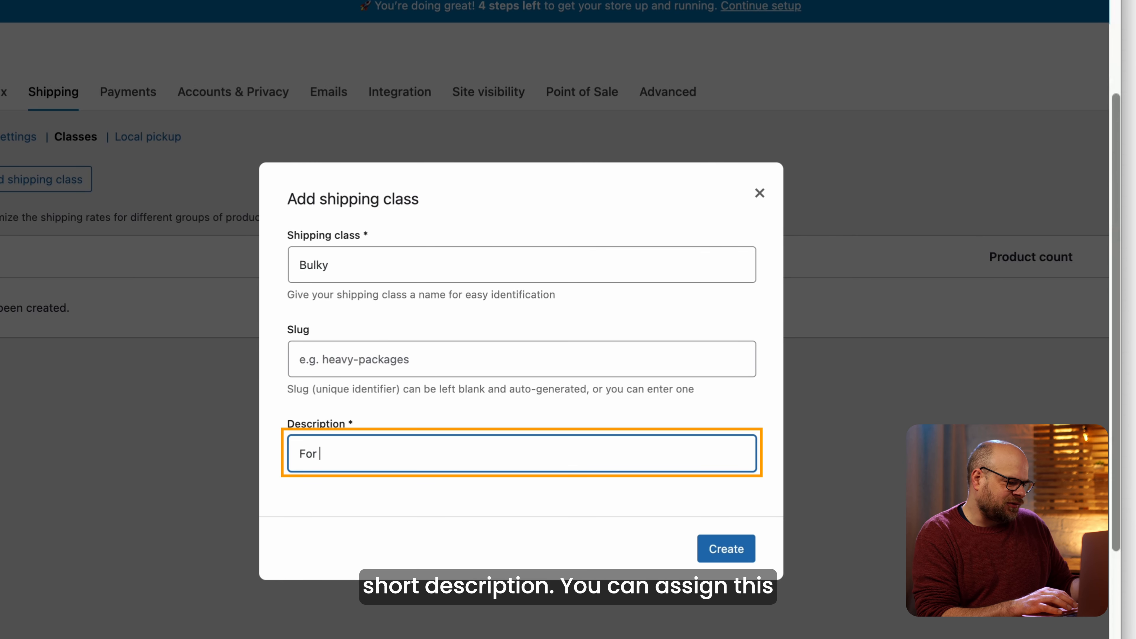
type(" heavy items")
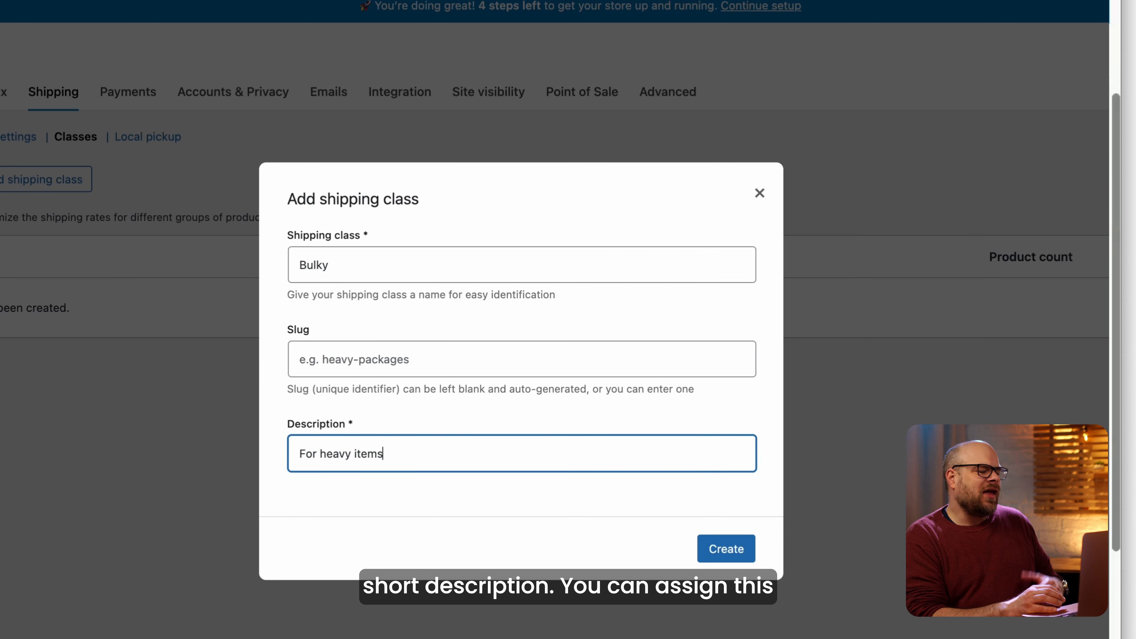
left_click(731, 547)
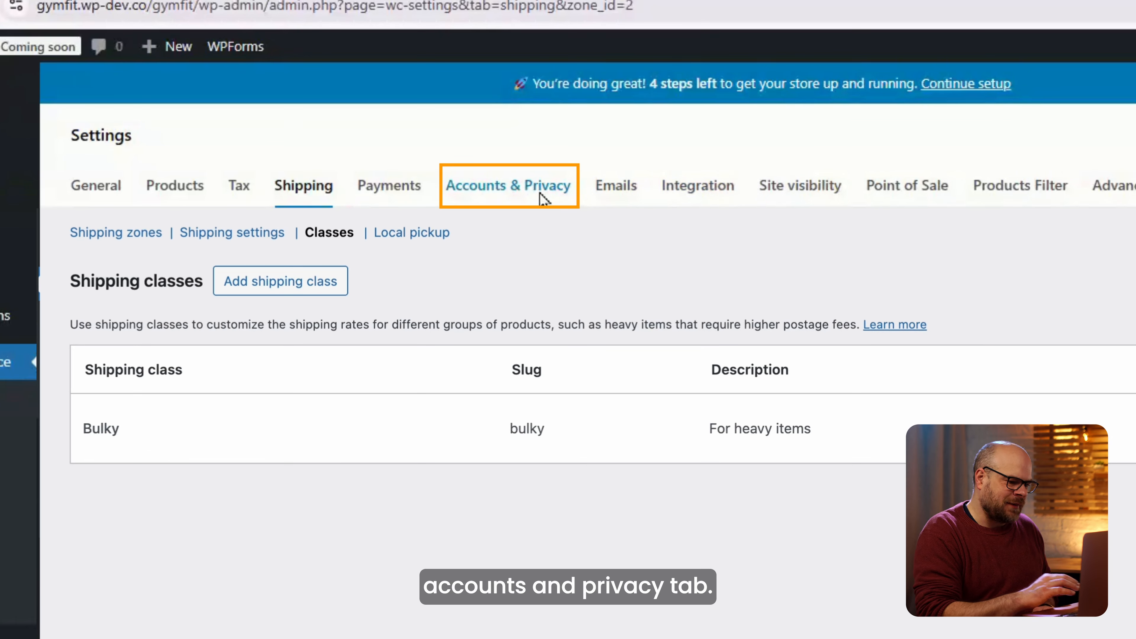
Review the checkout and account creation options in Accounts & Privacy, and look through the list of email notifications
left_click(540, 193)
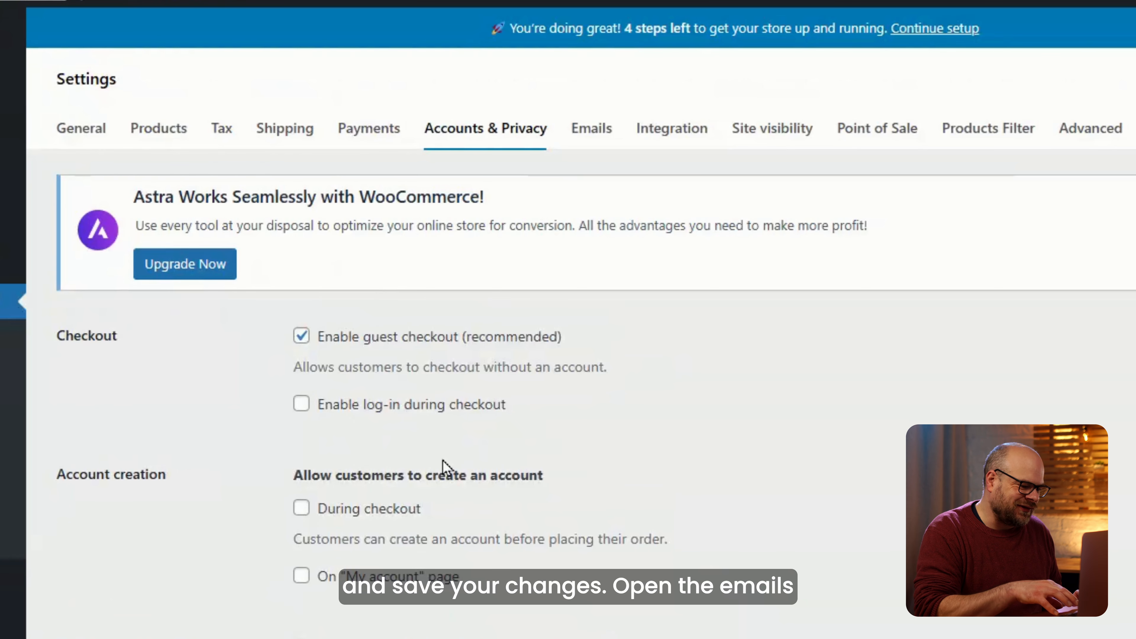
left_click(590, 135)
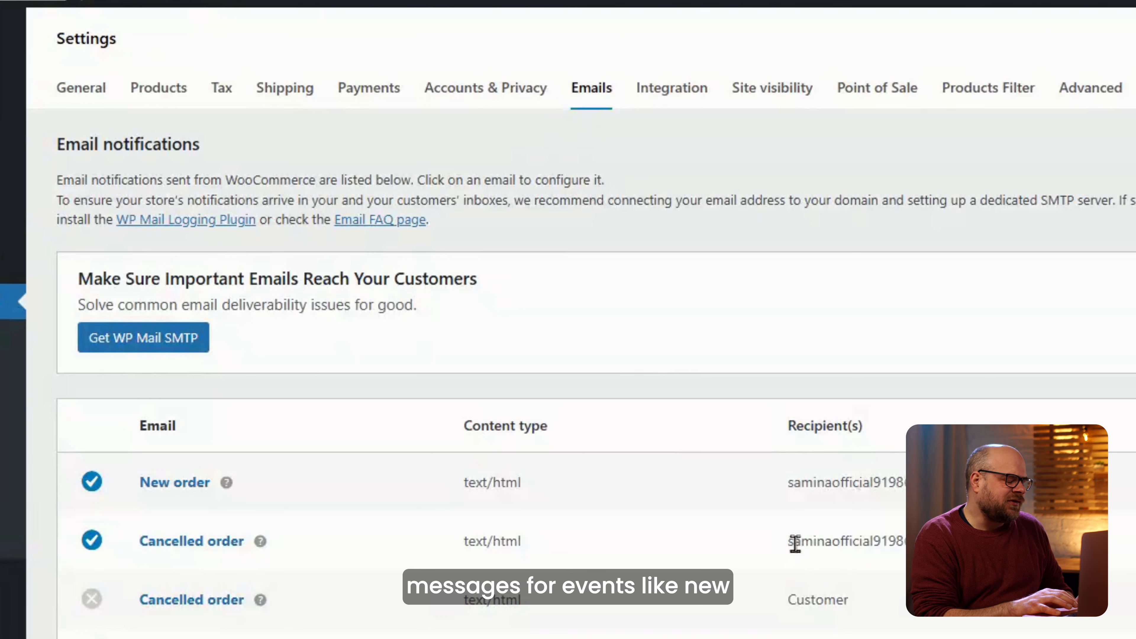
scroll(638, 554, "down", 5)
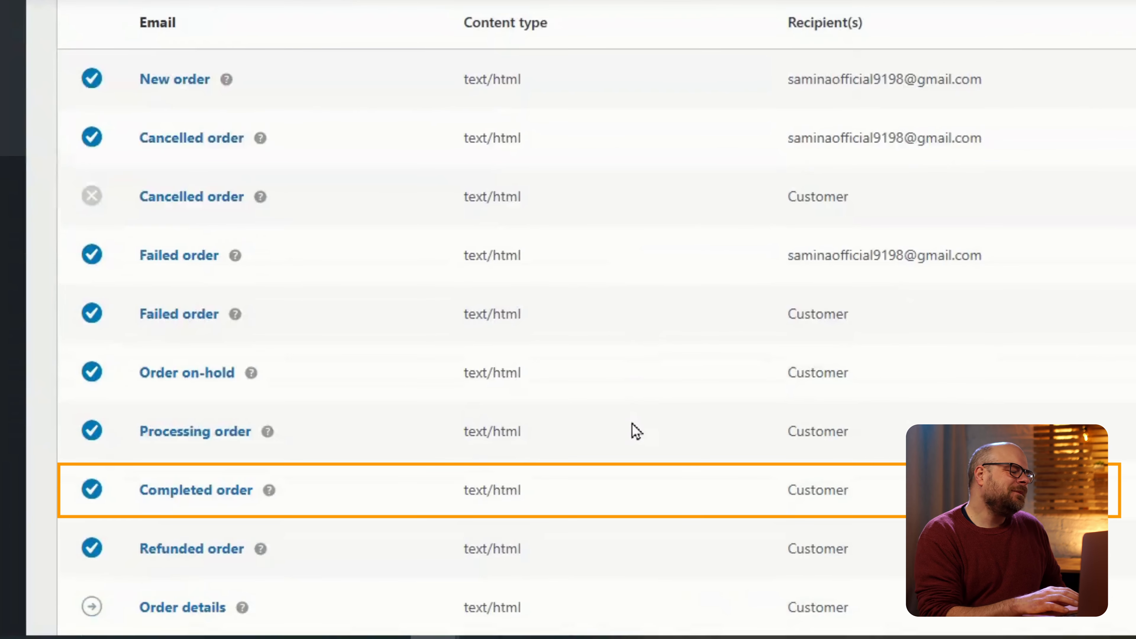
scroll(635, 556, "down", 5)
scroll(633, 423, "down", 10)
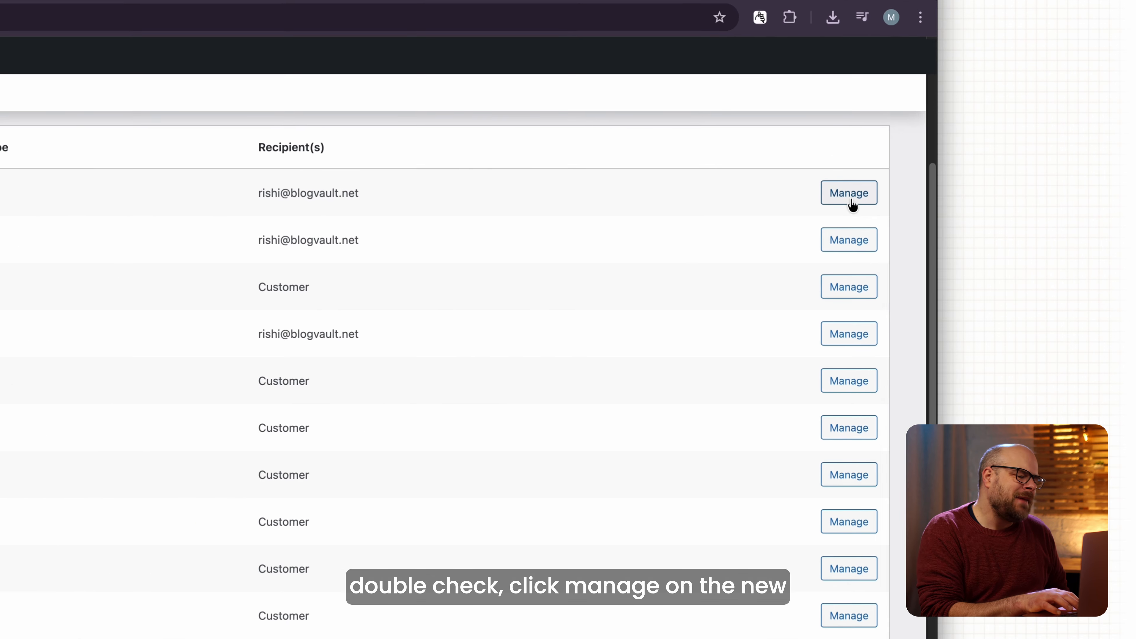
Open the New order email notification's settings, check its recipient and subject, and save the changes
left_click(851, 204)
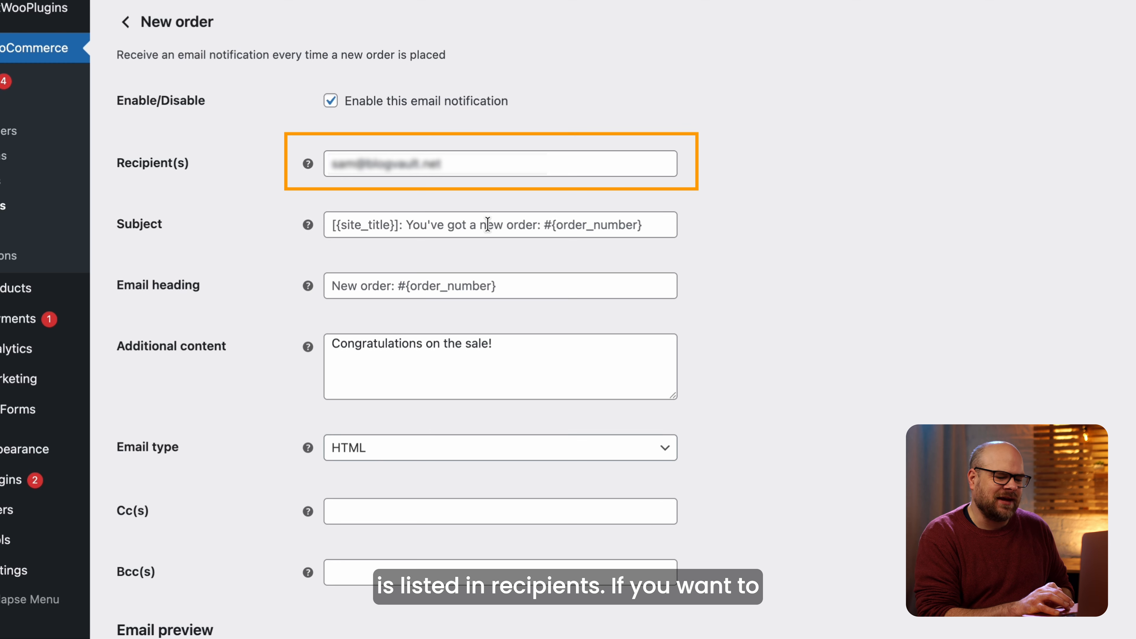
left_click(487, 225)
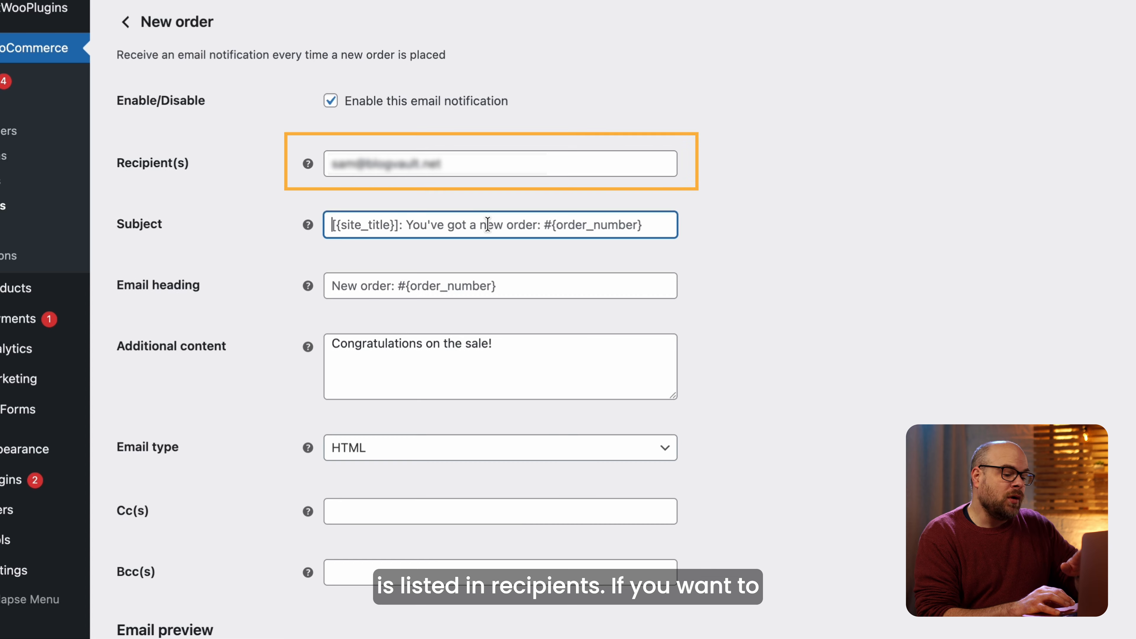
left_click(848, 299)
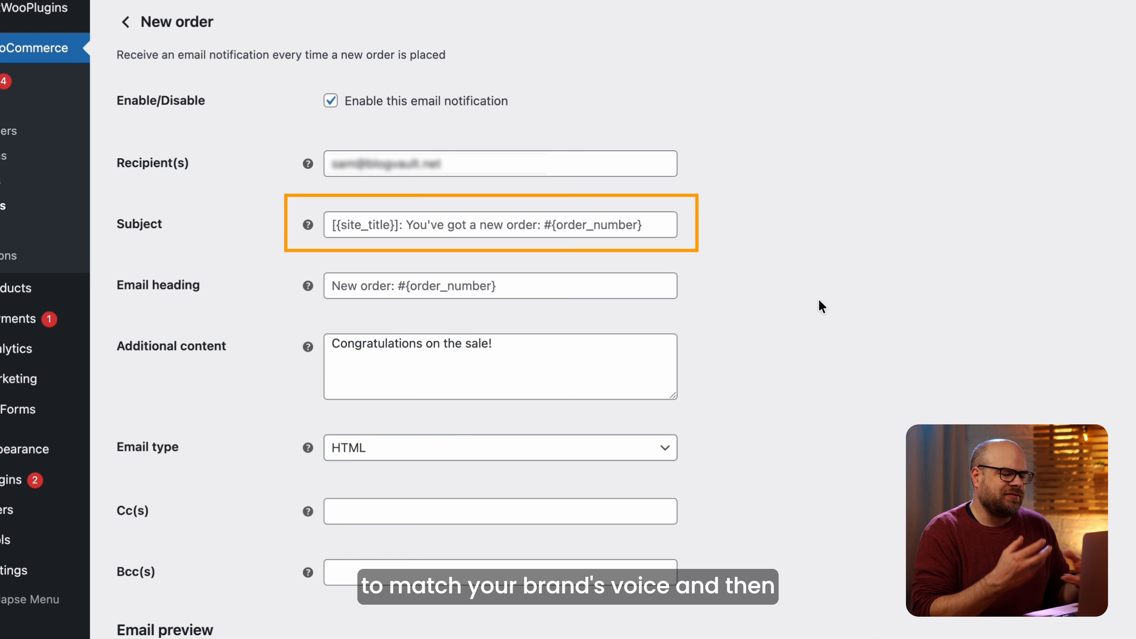
scroll(394, 233, "down", 4)
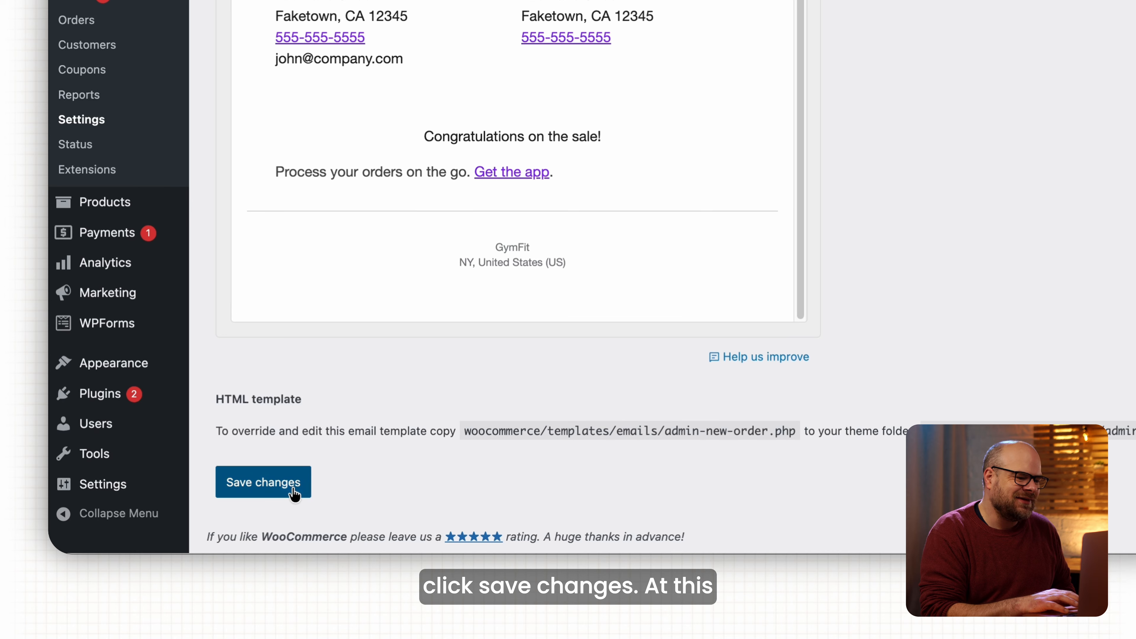
left_click(294, 492)
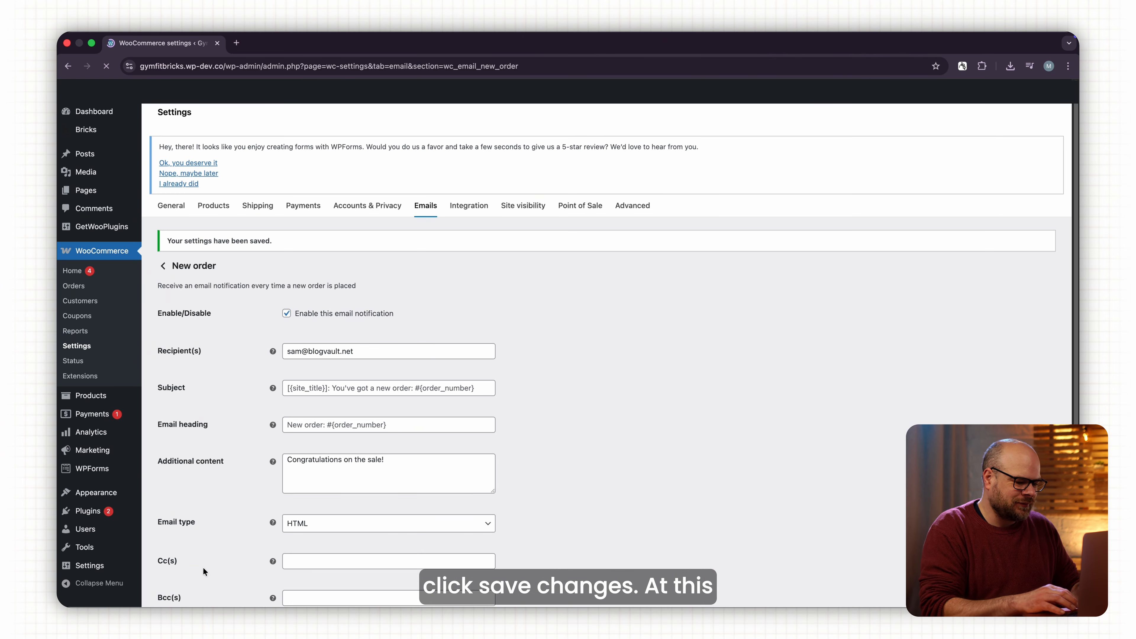